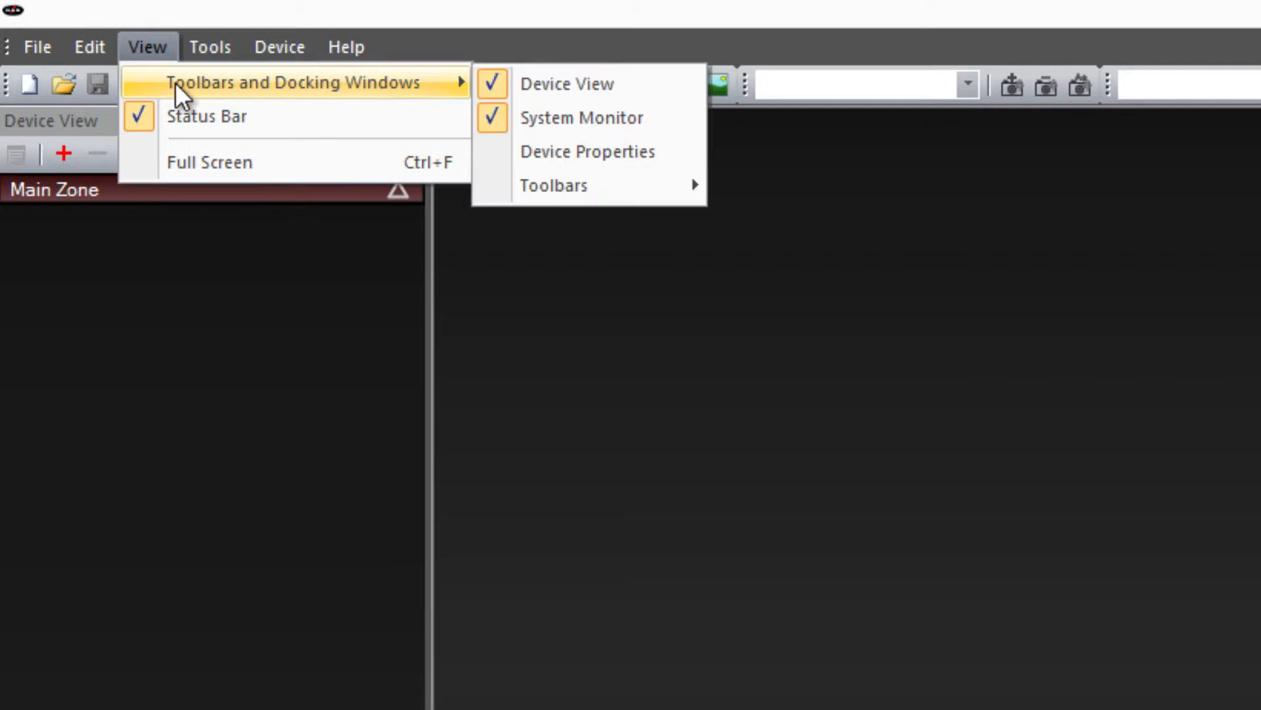
# Look through the toolbar visibility options, the Comms settings and the main toolbar's tools
pyautogui.moveTo(593, 185)
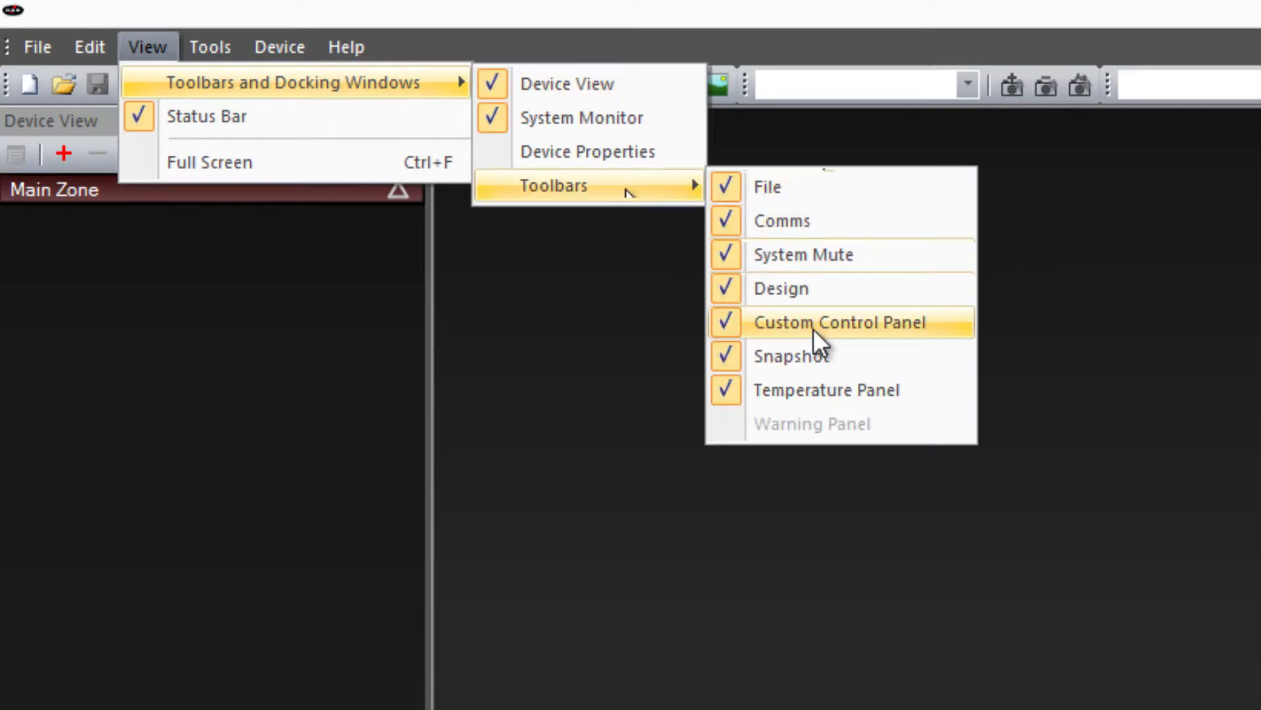
pyautogui.click(823, 431)
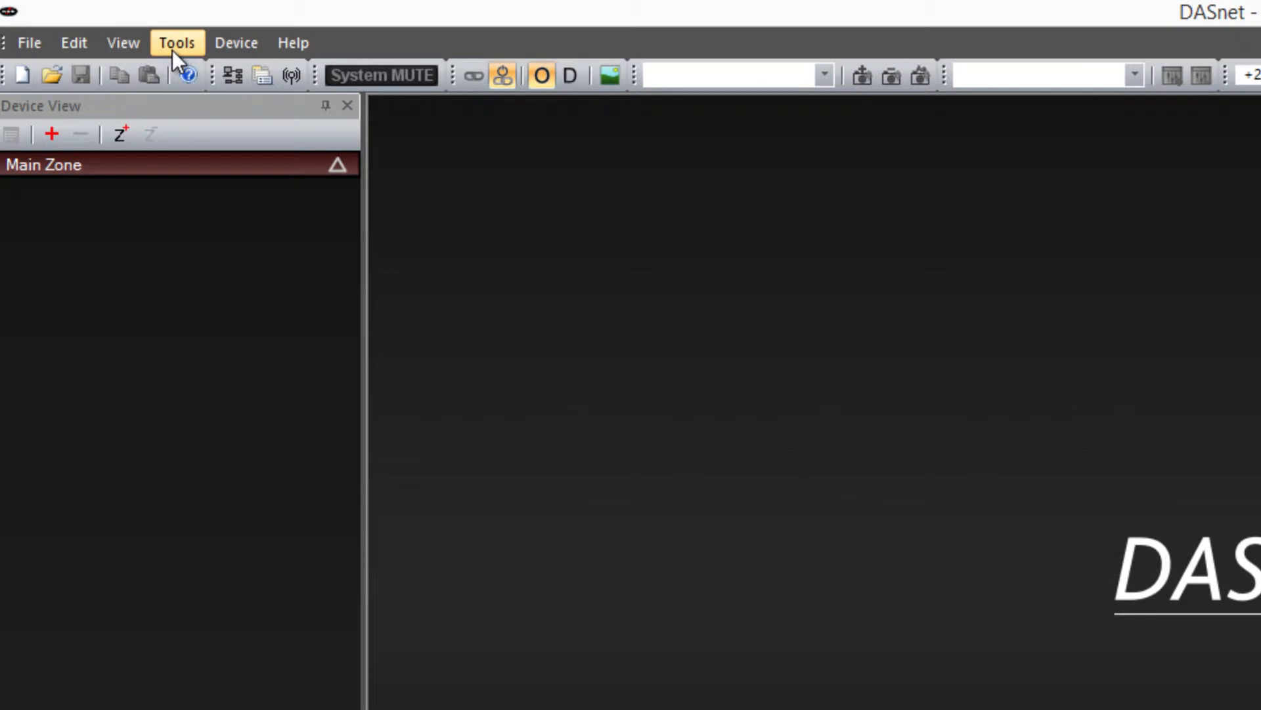
pyautogui.click(204, 54)
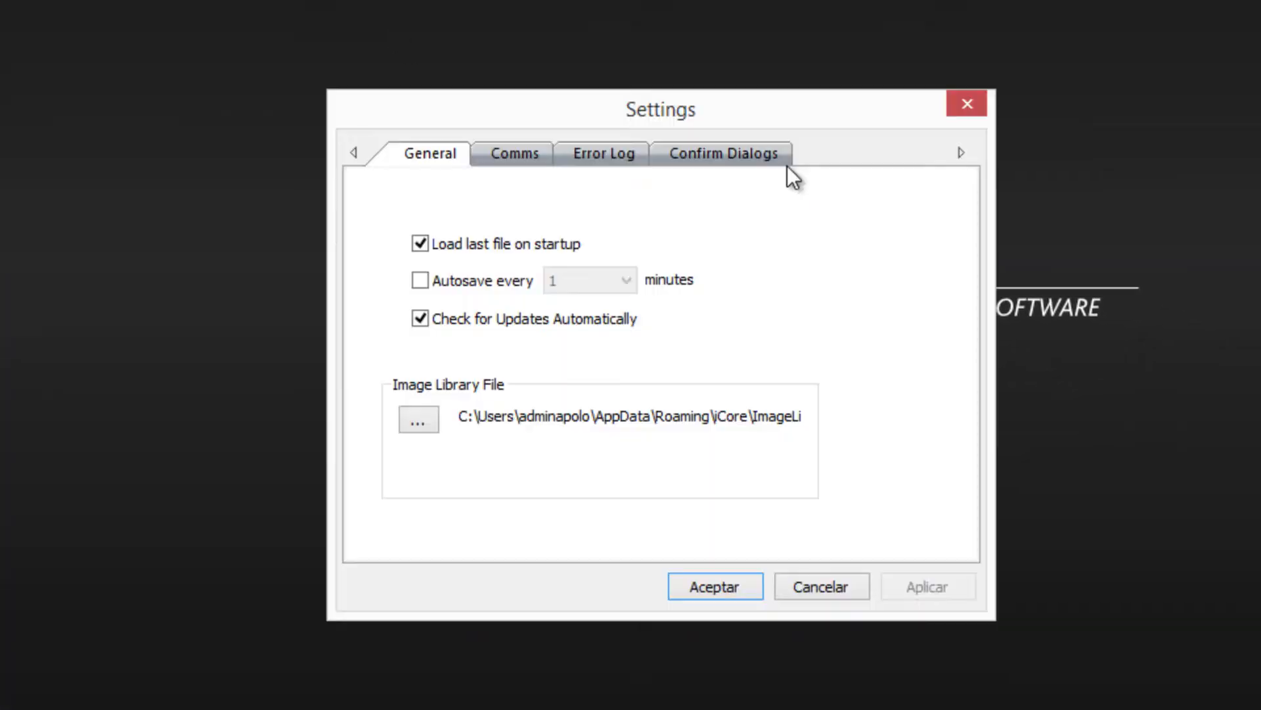
pyautogui.click(531, 153)
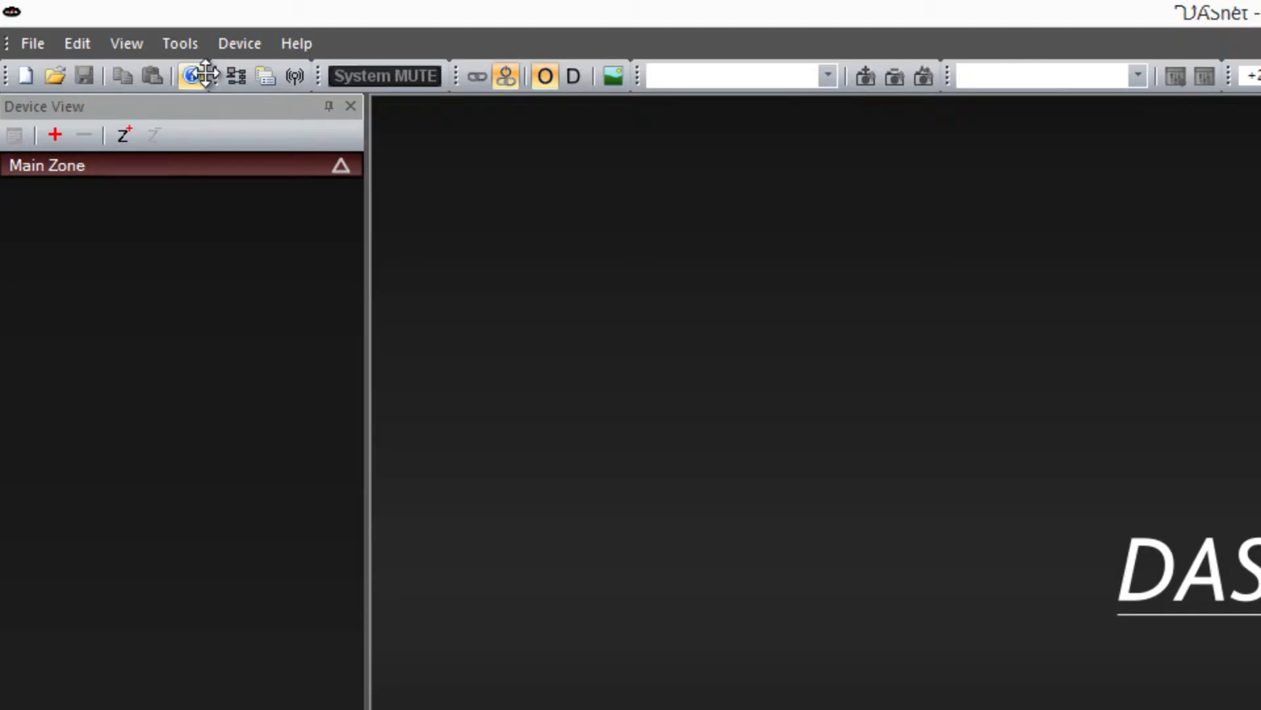
pyautogui.click(293, 77)
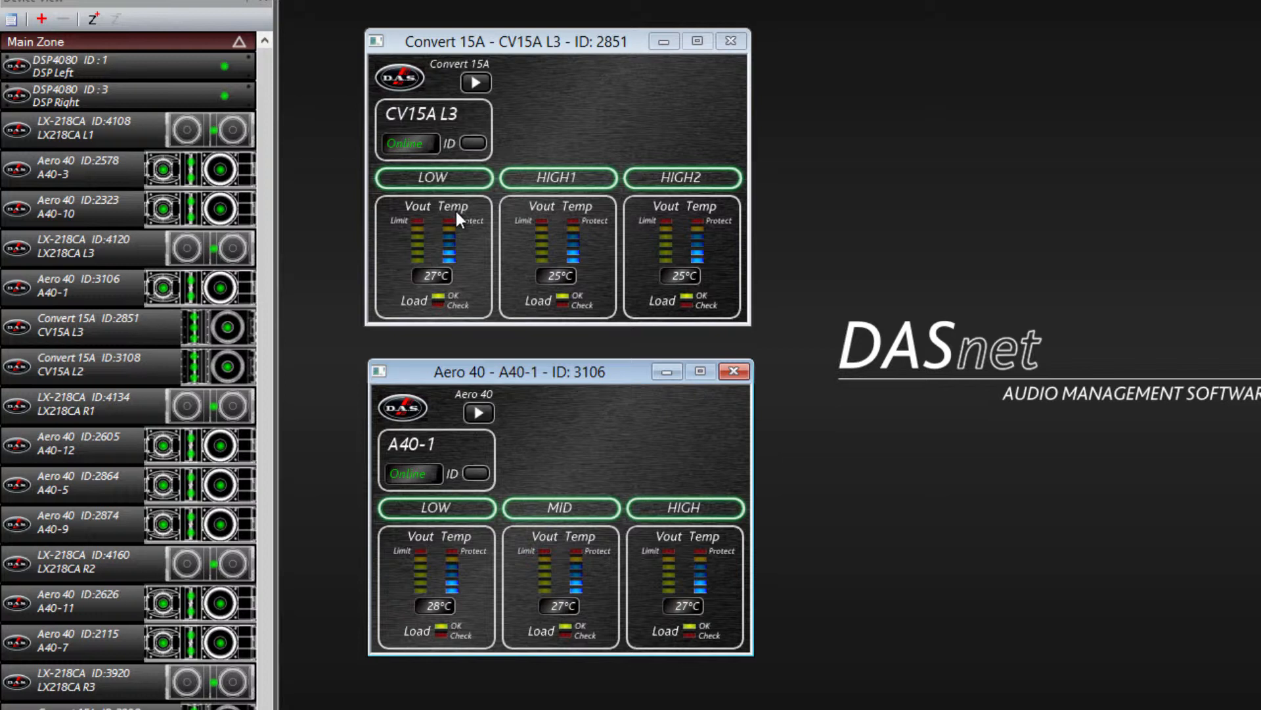
# Trigger the ID function of CV15A L3, and expand the control windows of CV15A L3 and A40-1 to their full controls
pyautogui.click(472, 142)
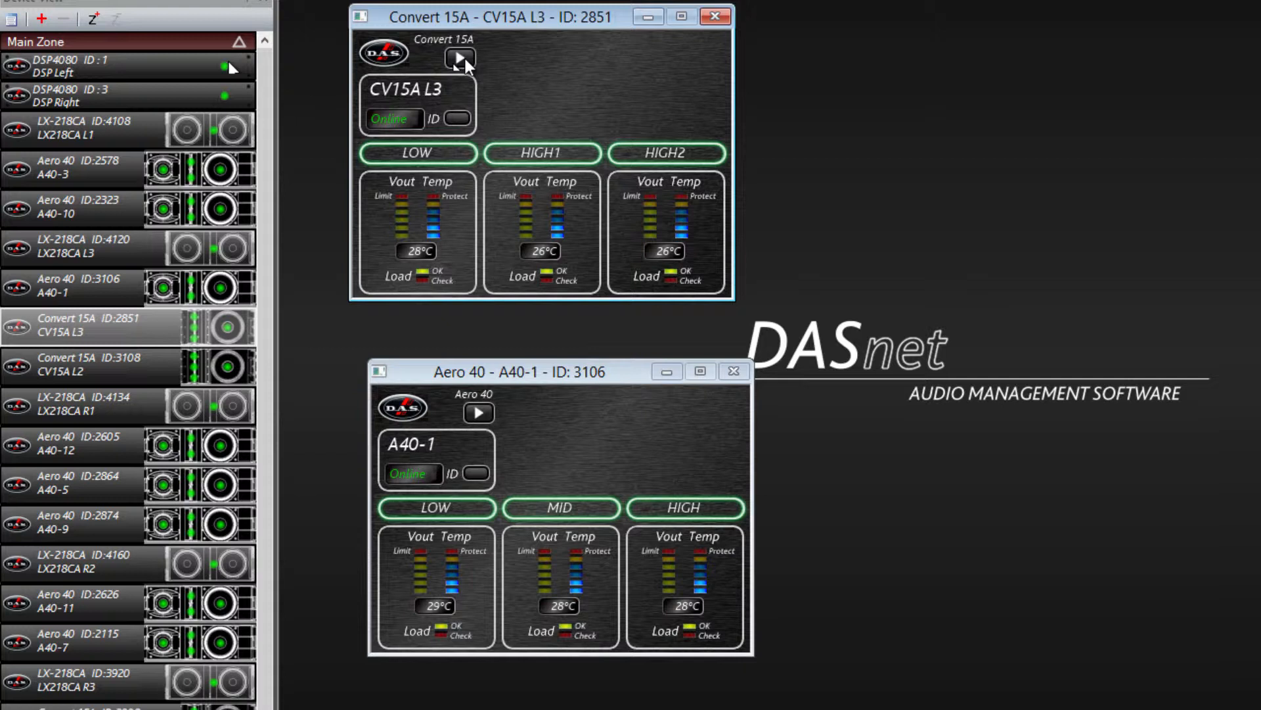
pyautogui.click(459, 59)
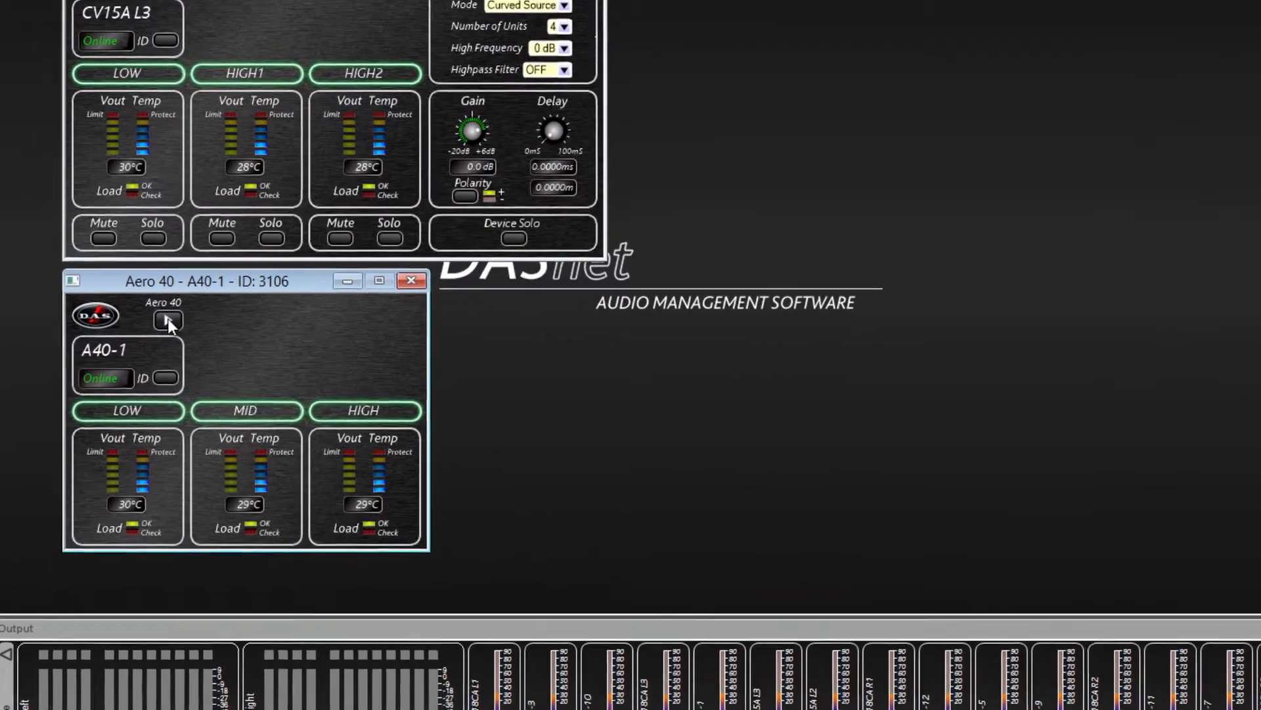
pyautogui.click(276, 328)
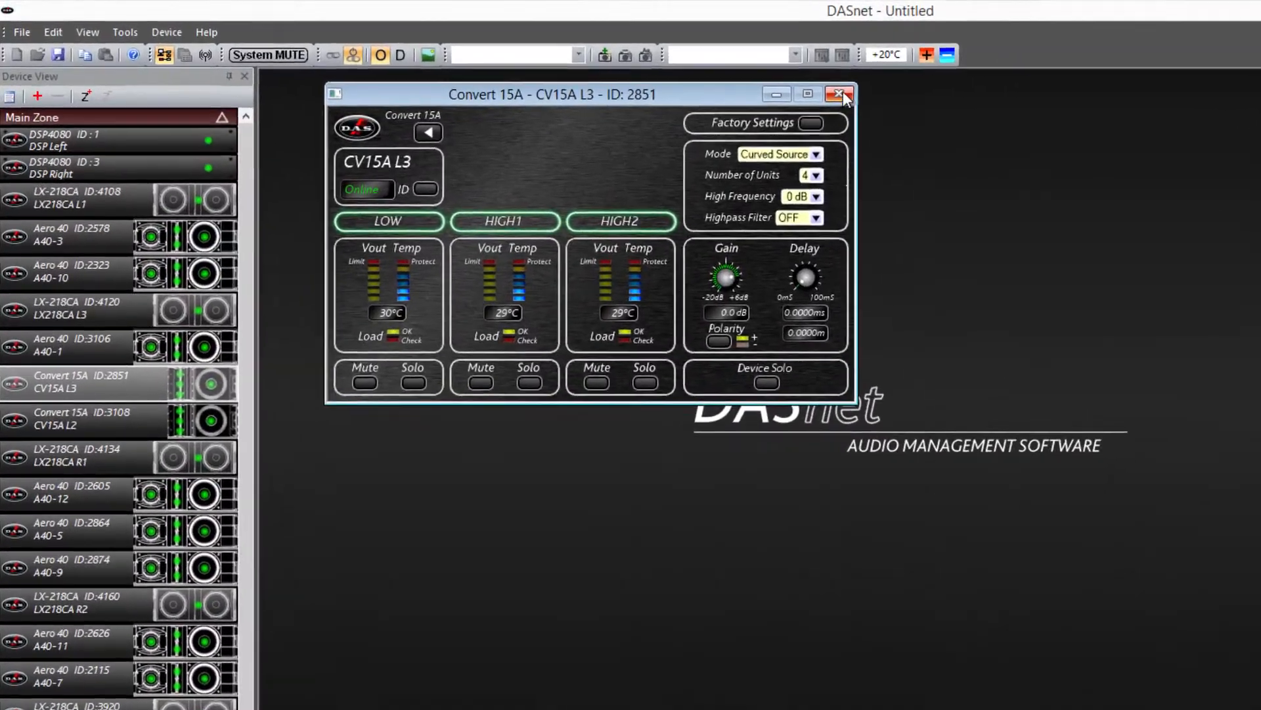
# Add a new zone to the device list and name it "PA Izquierda"
pyautogui.click(610, 68)
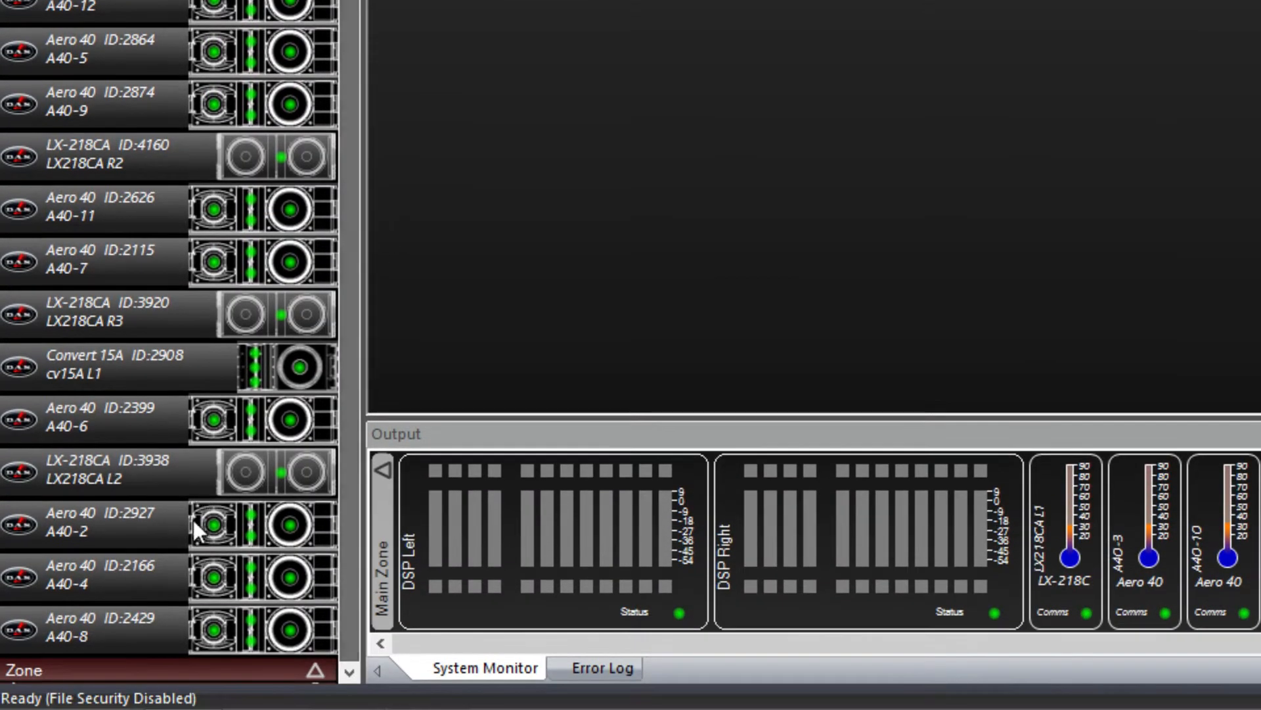
pyautogui.click(96, 667)
pyautogui.write('PA Izquierda')
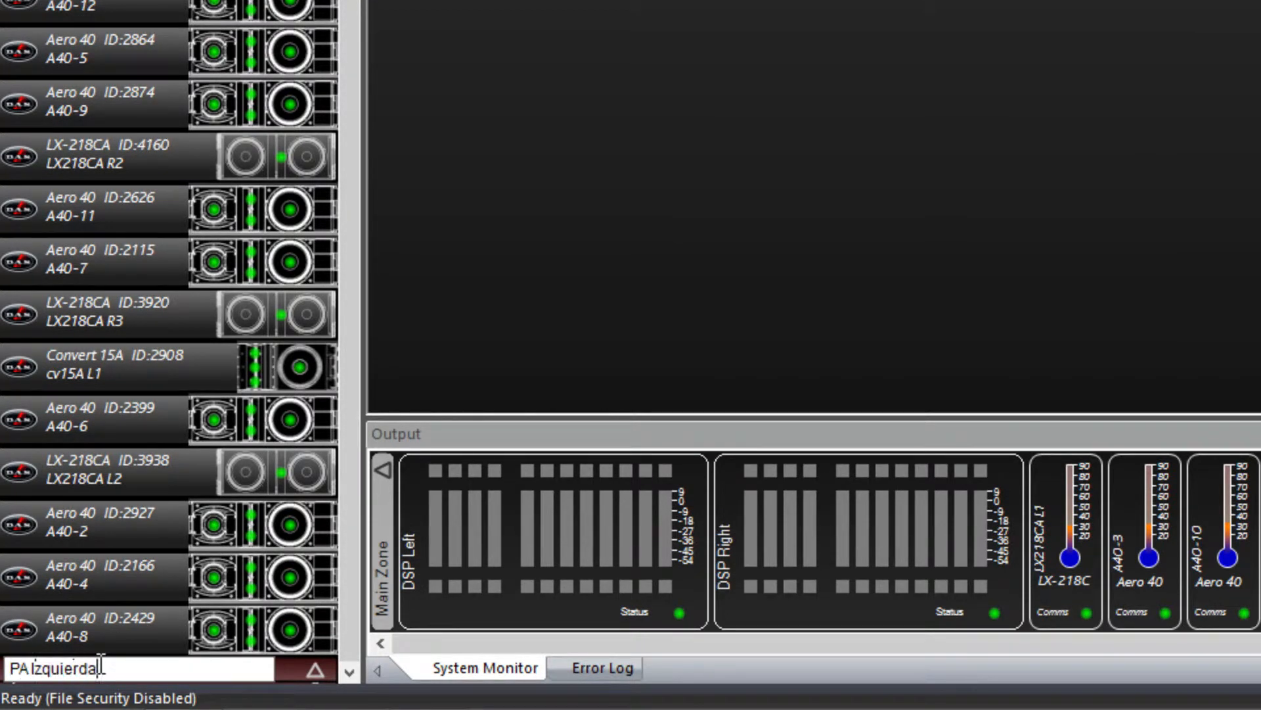
pyautogui.press('Return')
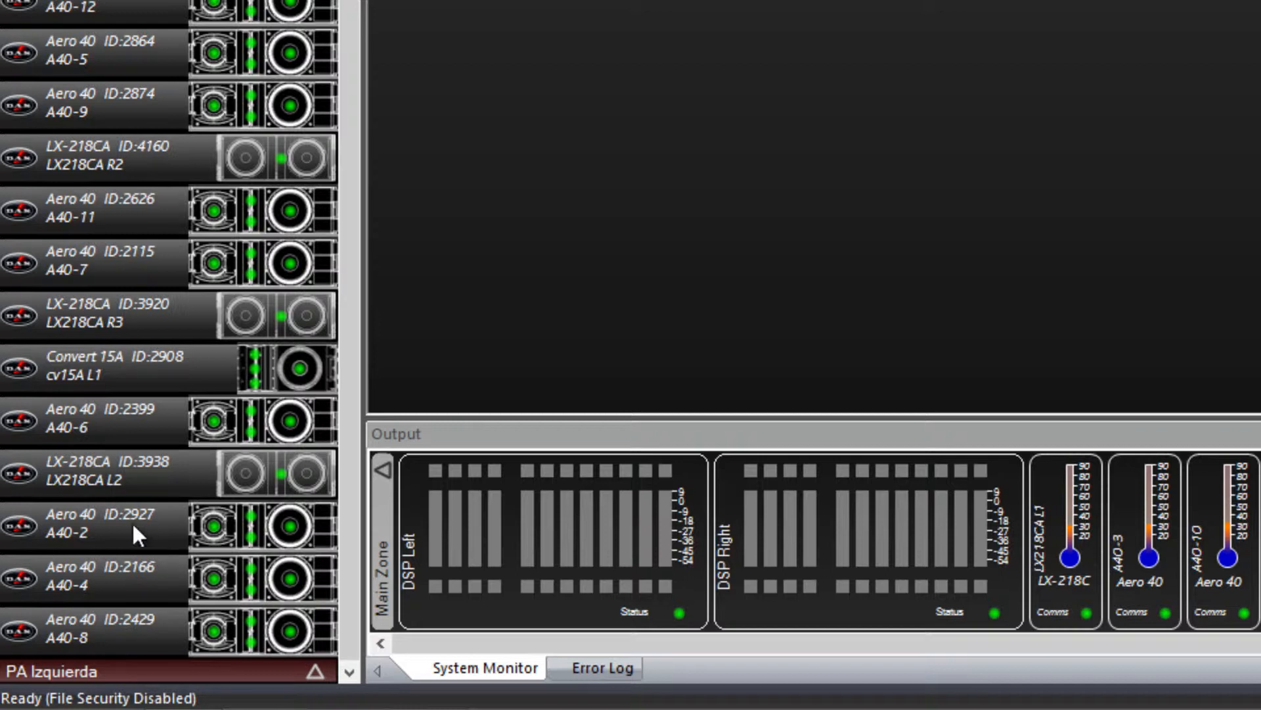
# Move the Aero 40 units A40-1, A40-2, A40-4 and A40-8 from the main zone into the PA Izquierda zone
pyautogui.moveTo(128, 518); pyautogui.dragTo(134, 680)
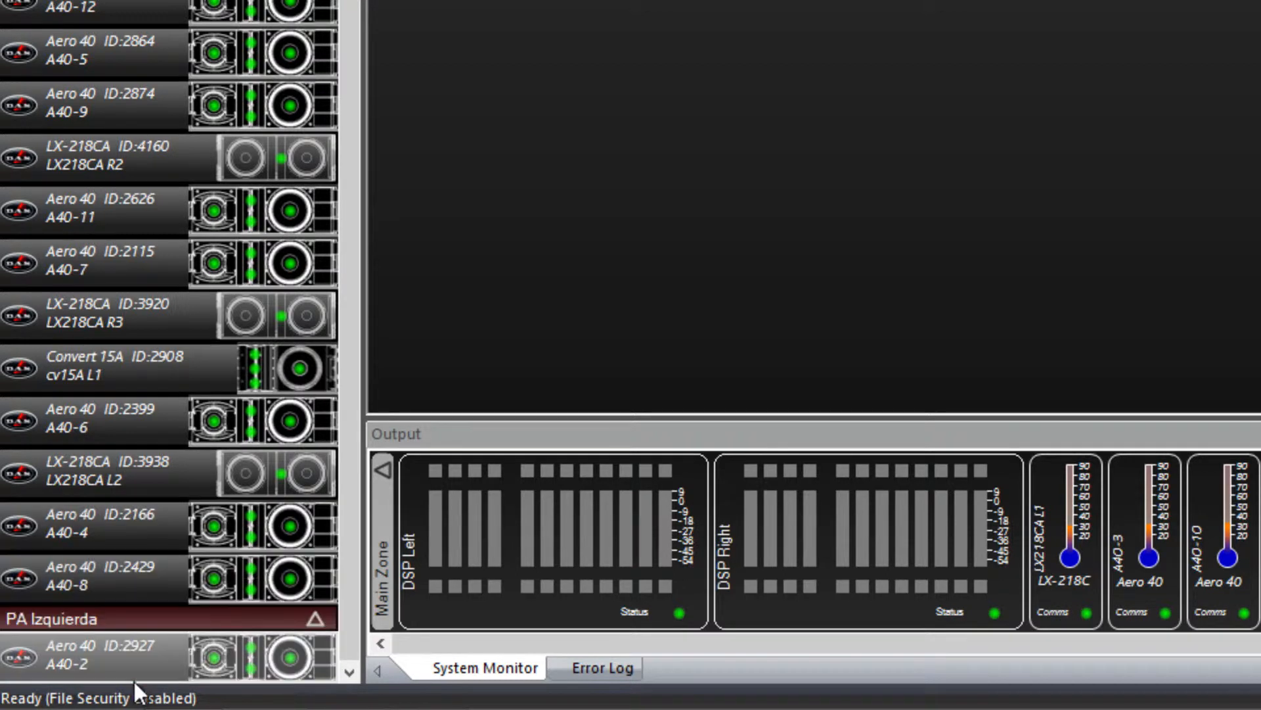
pyautogui.moveTo(108, 526); pyautogui.dragTo(125, 672)
pyautogui.moveTo(109, 522); pyautogui.dragTo(126, 652)
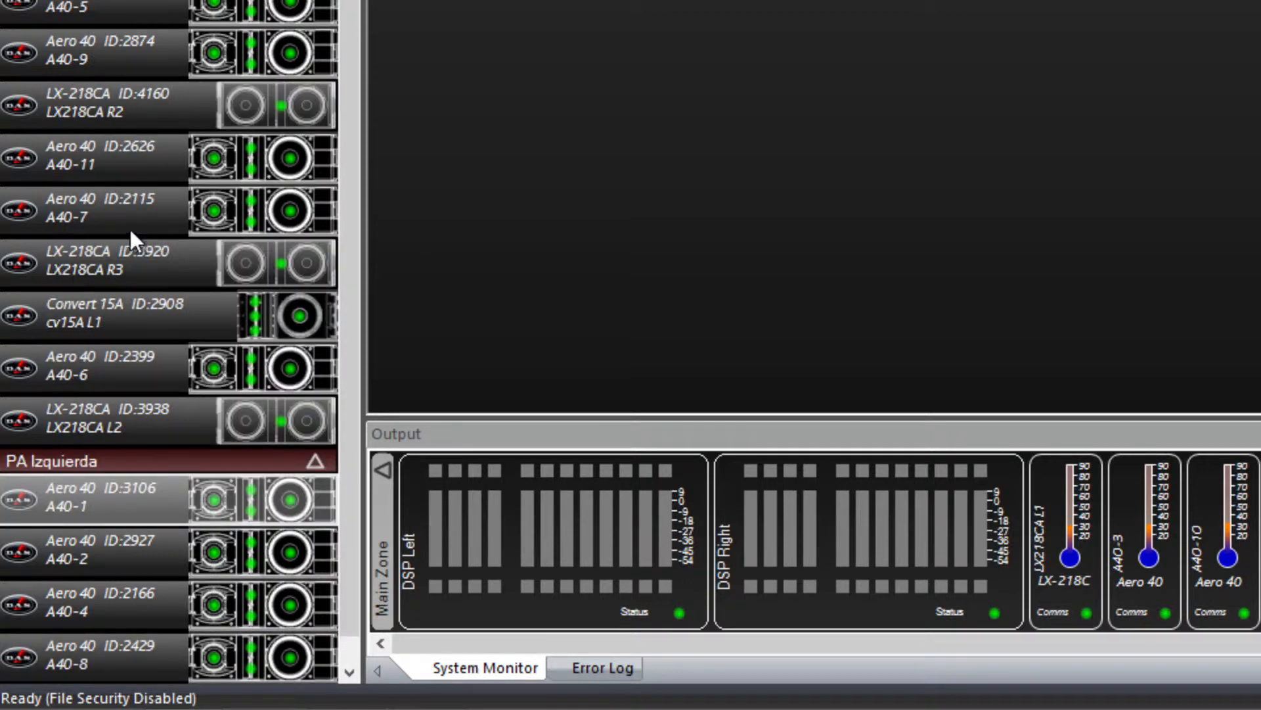
# Add another zone below PA Izquierda and name it "PA Derecha"
pyautogui.moveTo(350, 1); pyautogui.dragTo(373, 90)
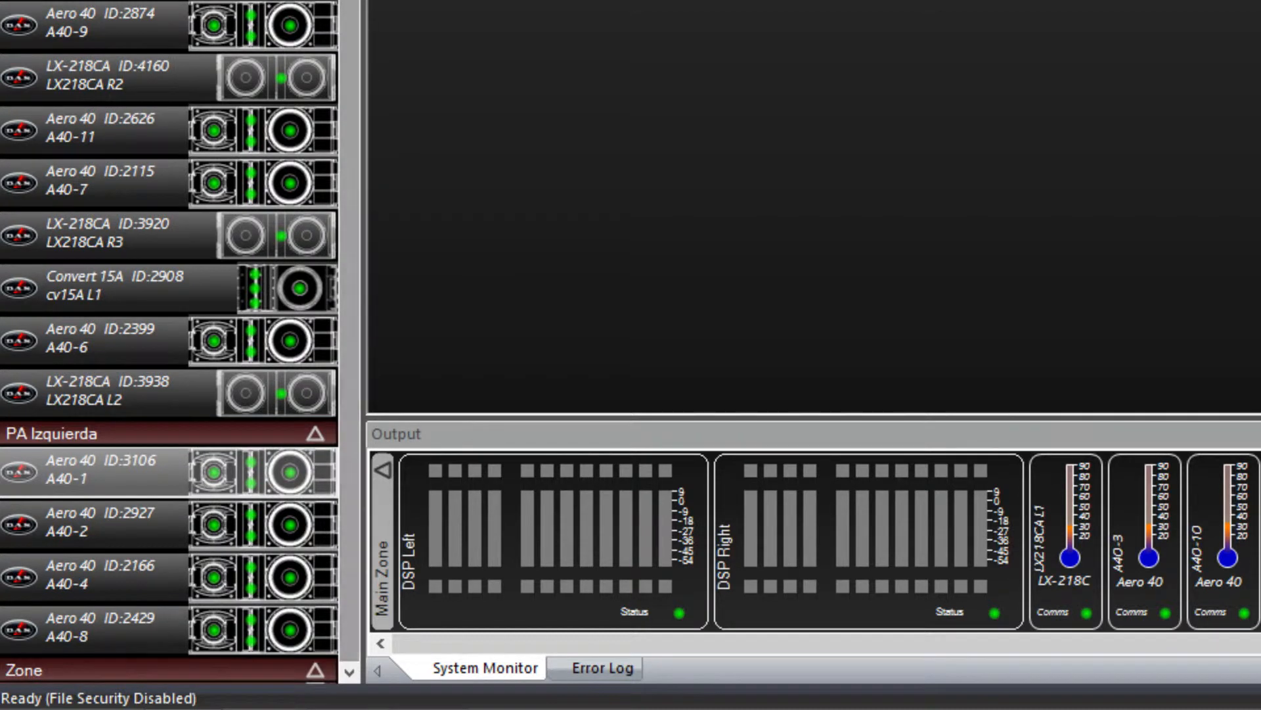
pyautogui.doubleClick(60, 670)
pyautogui.write('PA Derecha')
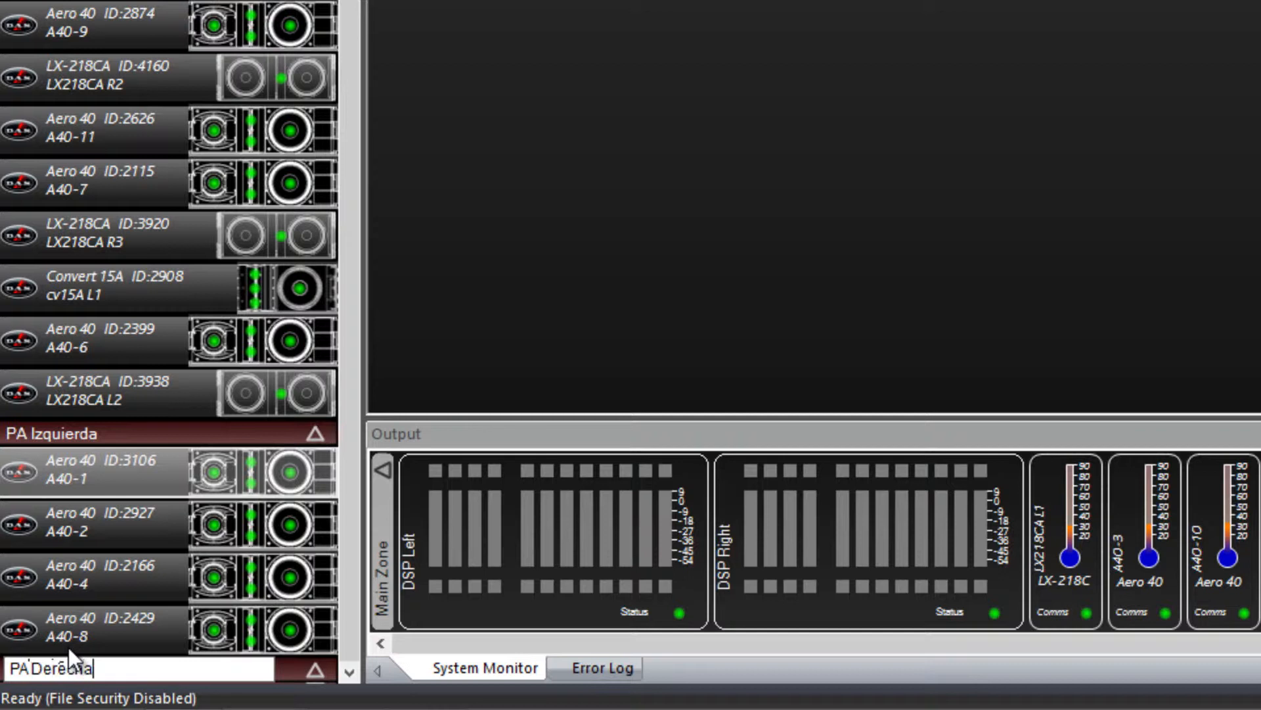
pyautogui.press('Return')
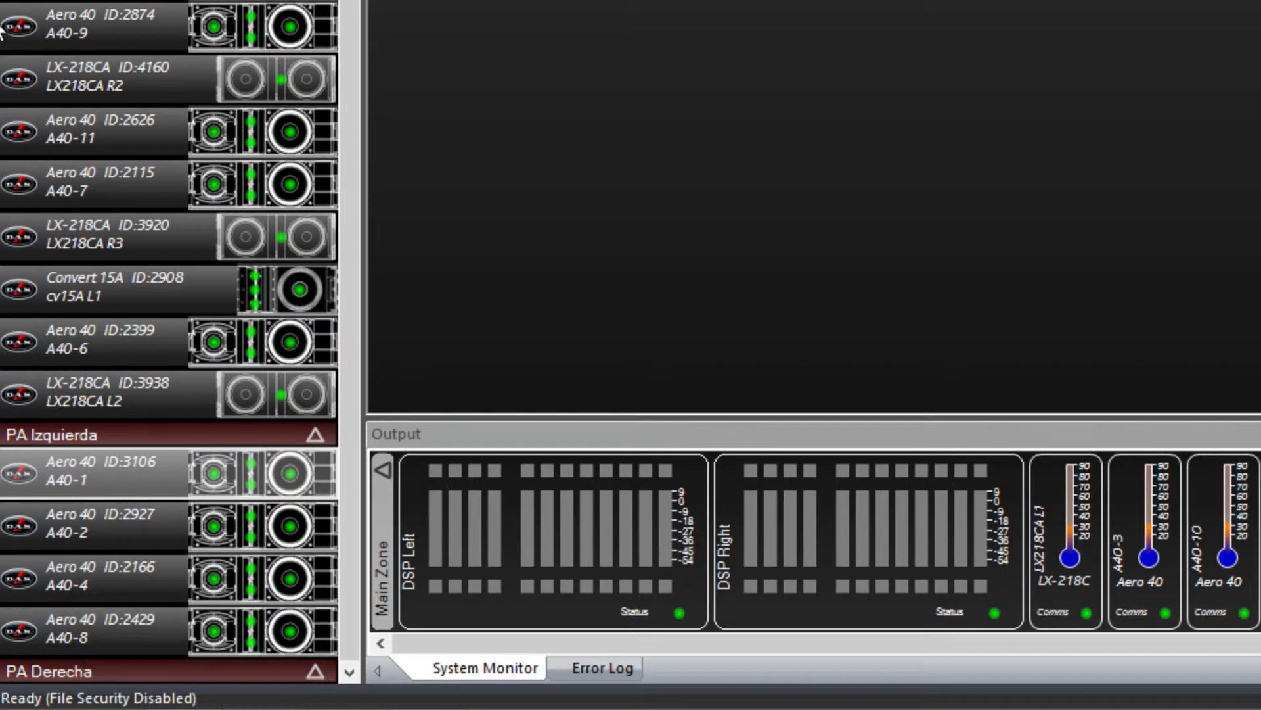
# Move Aero 40 units including A40-11, A40-7 and A40-12 from the main zone into the PA Derecha zone
pyautogui.moveTo(112, 124); pyautogui.dragTo(151, 621)
pyautogui.moveTo(100, 134); pyautogui.dragTo(148, 642)
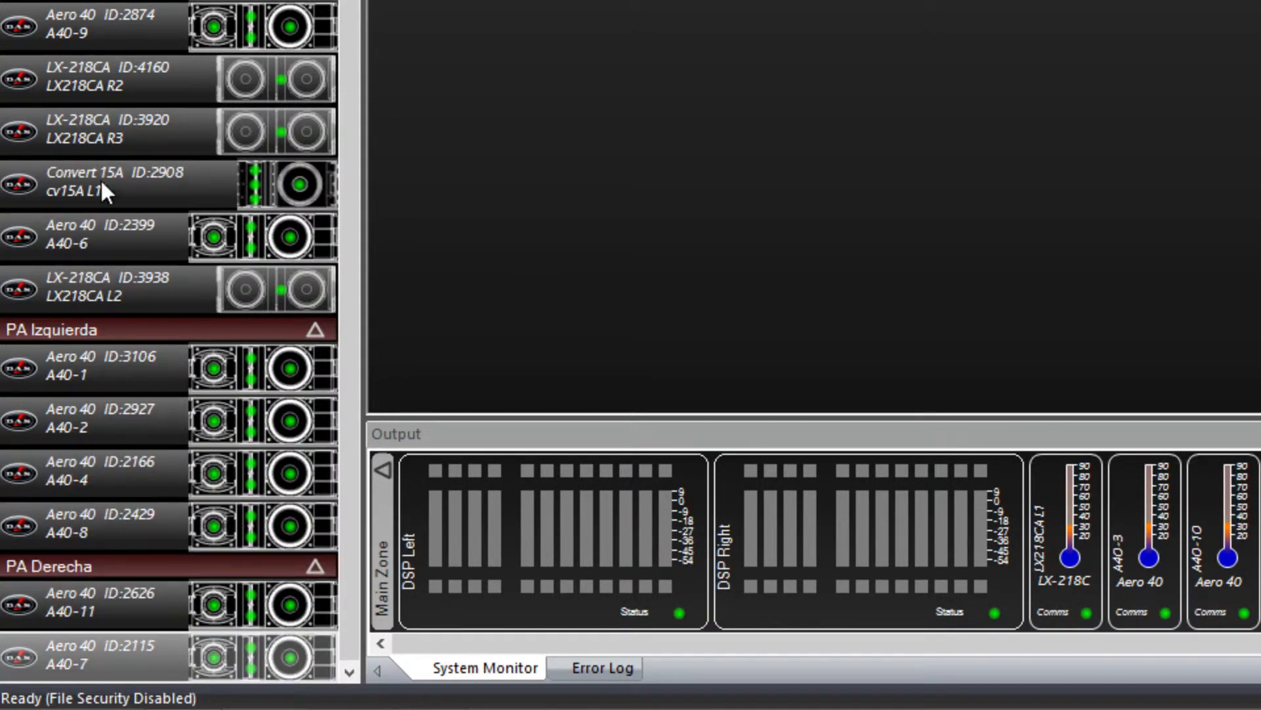
pyautogui.moveTo(105, 1); pyautogui.dragTo(166, 657)
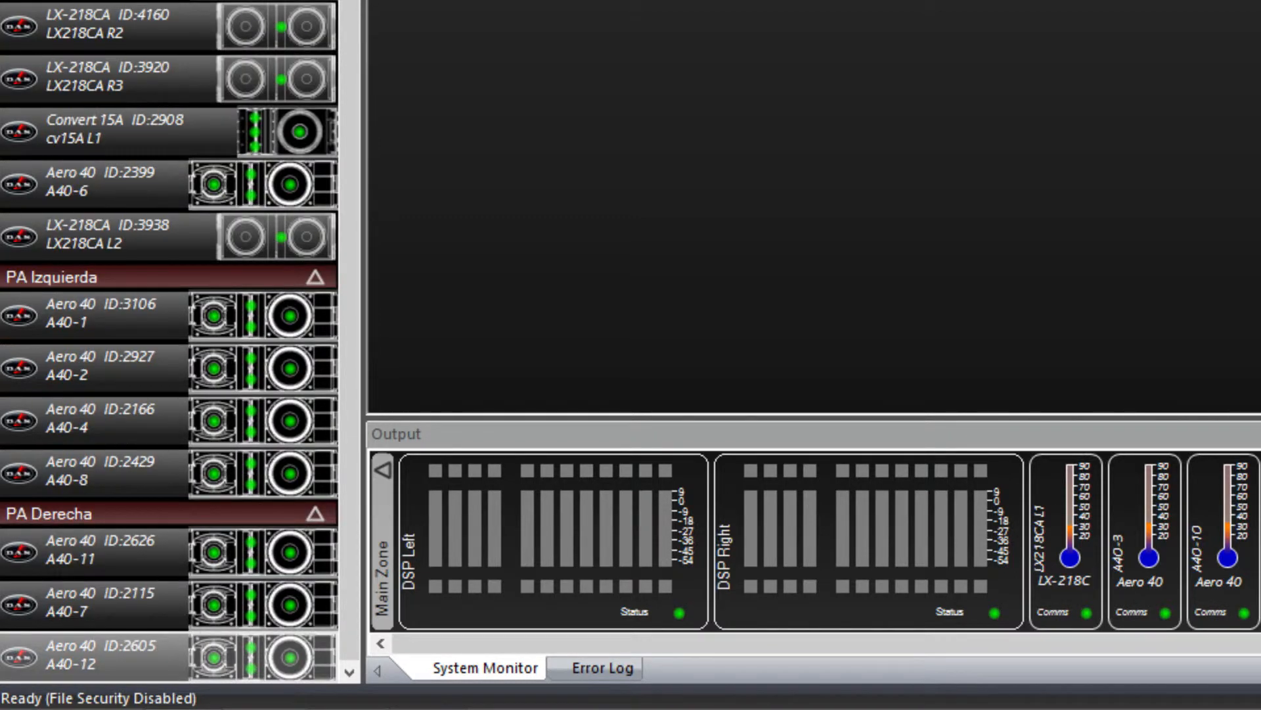
pyautogui.moveTo(105, 7); pyautogui.dragTo(161, 692)
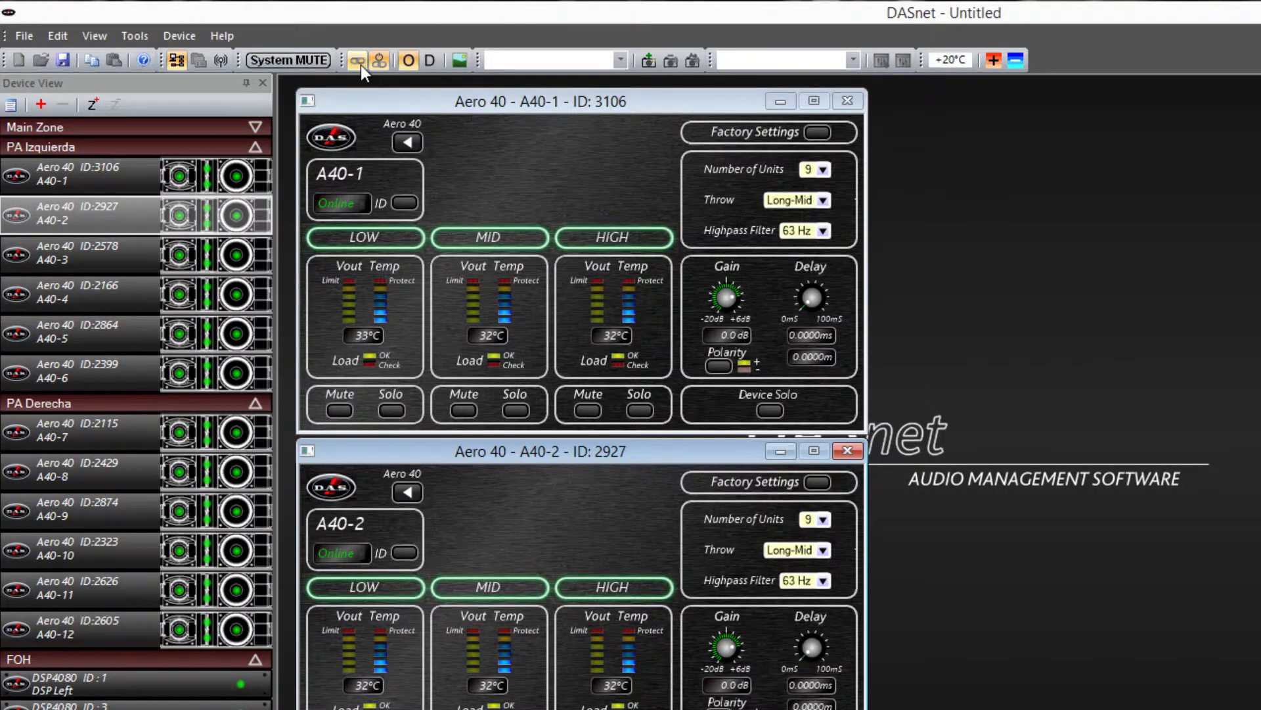
# Create Link 1 in the Link Manager and add A40-1's Highpass Filter parameter to it
pyautogui.click(360, 63)
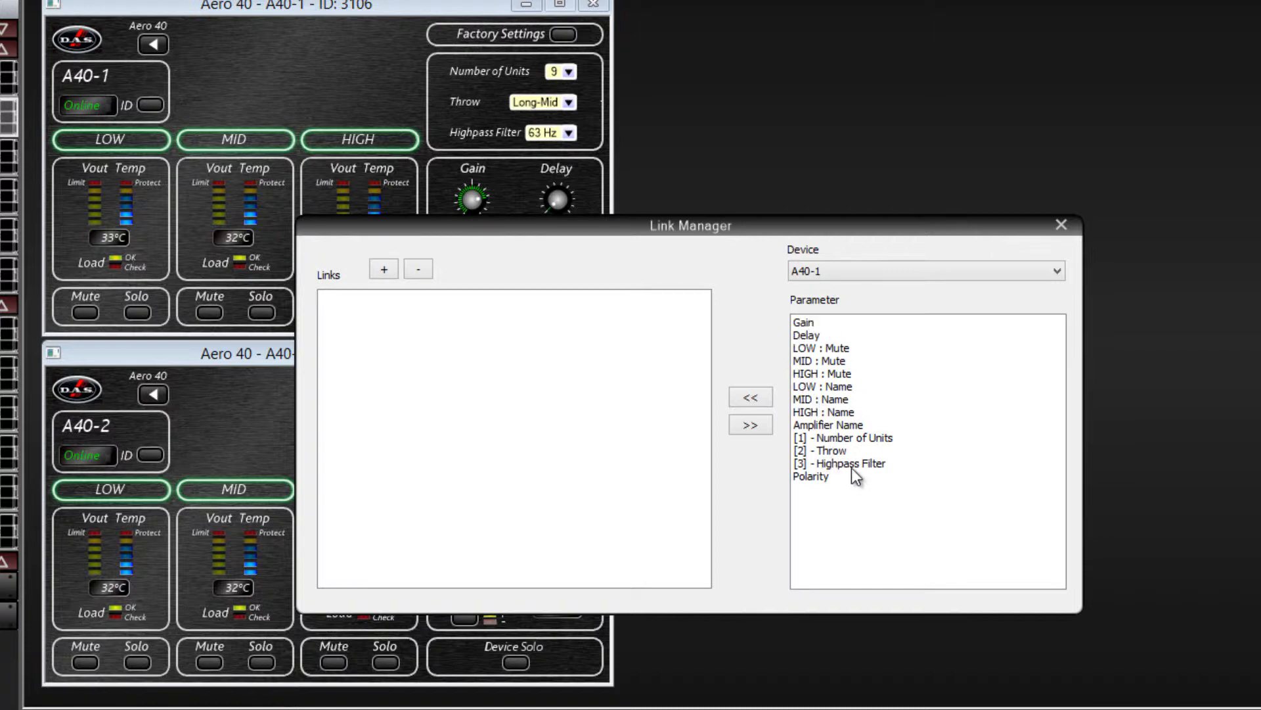
pyautogui.click(385, 271)
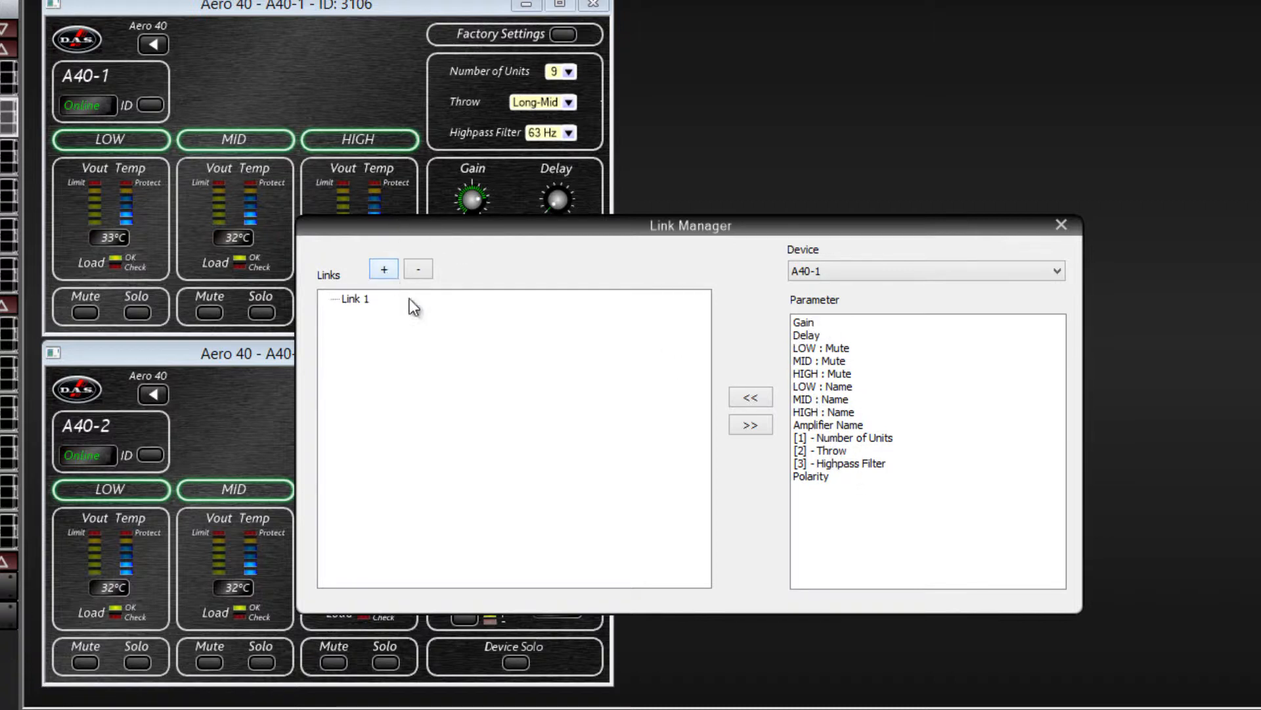
pyautogui.click(851, 464)
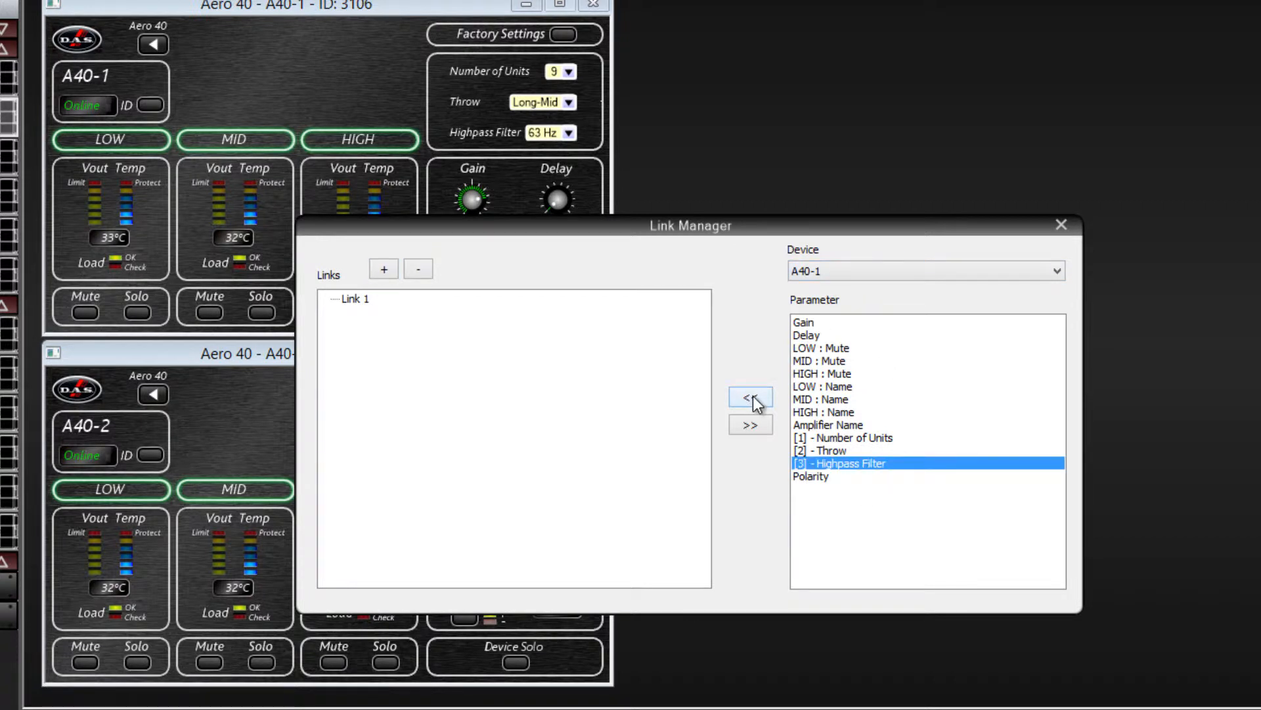
pyautogui.click(355, 300)
pyautogui.click(825, 464)
pyautogui.click(758, 396)
# Add the Highpass Filter parameters of A40-2 and A40-3 to Link 1
pyautogui.click(879, 270)
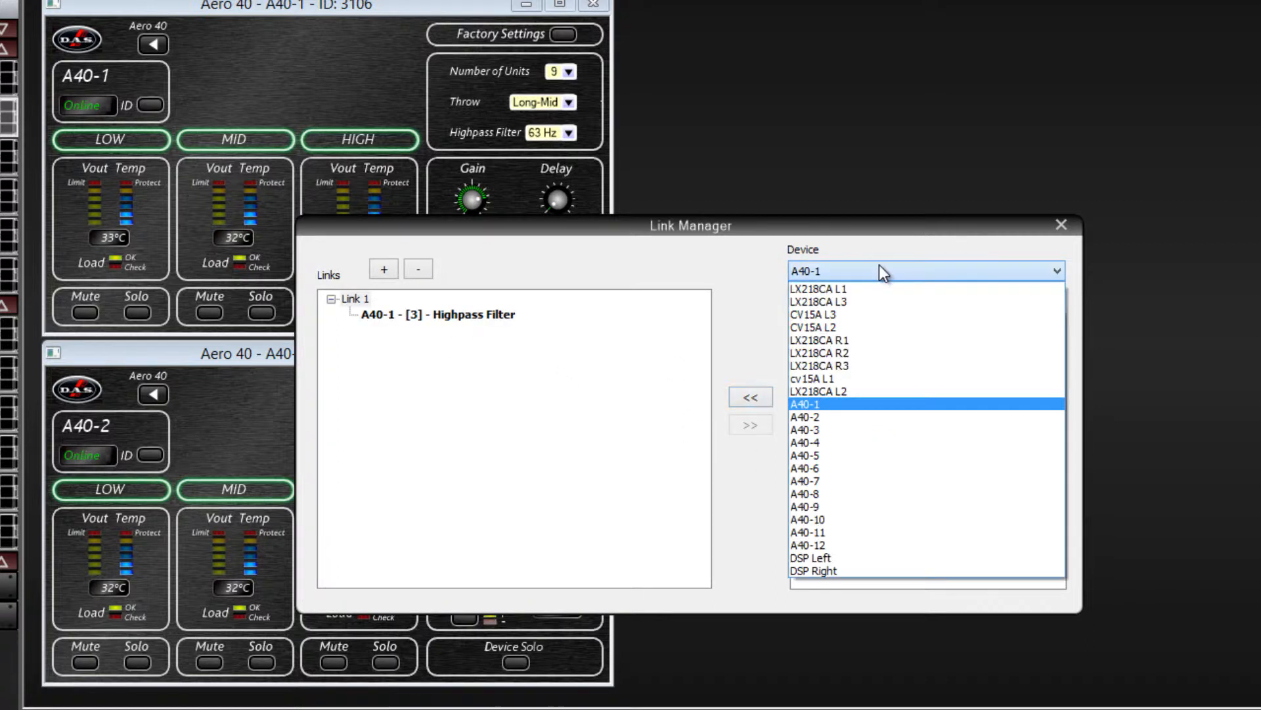
pyautogui.click(843, 417)
pyautogui.click(835, 348)
pyautogui.click(768, 395)
pyautogui.click(826, 269)
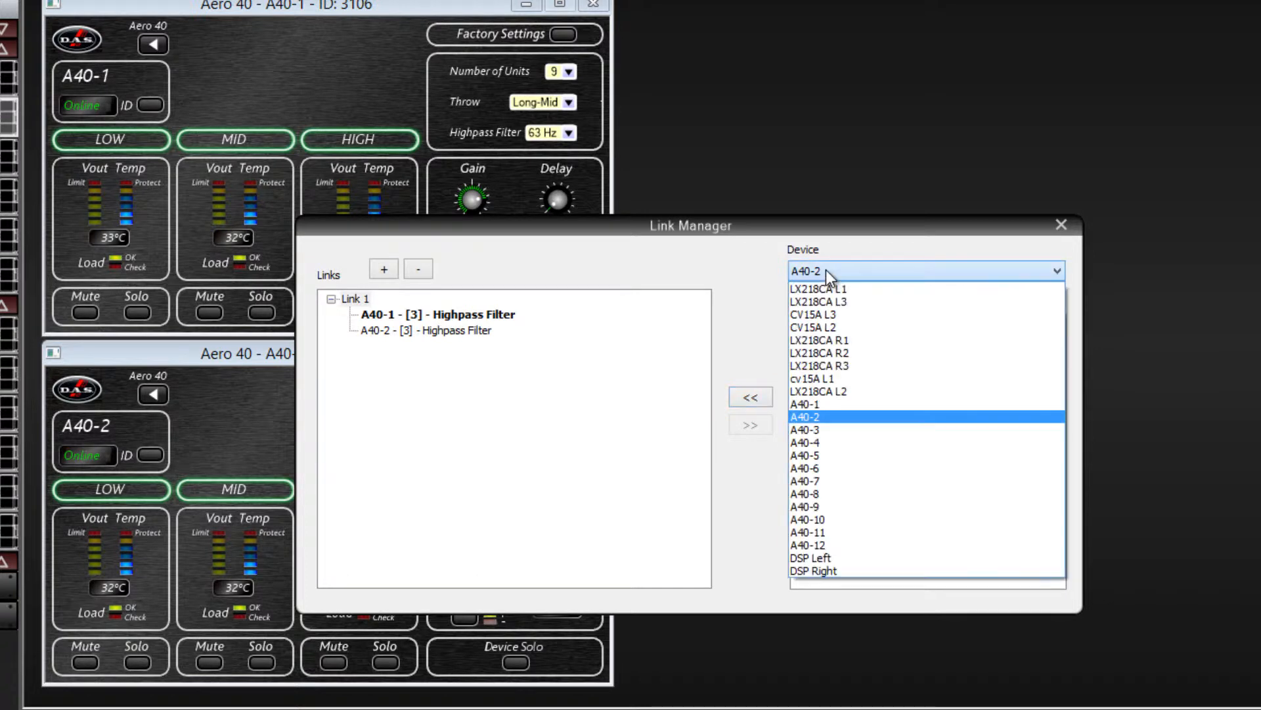
pyautogui.click(824, 428)
pyautogui.click(825, 348)
pyautogui.click(751, 397)
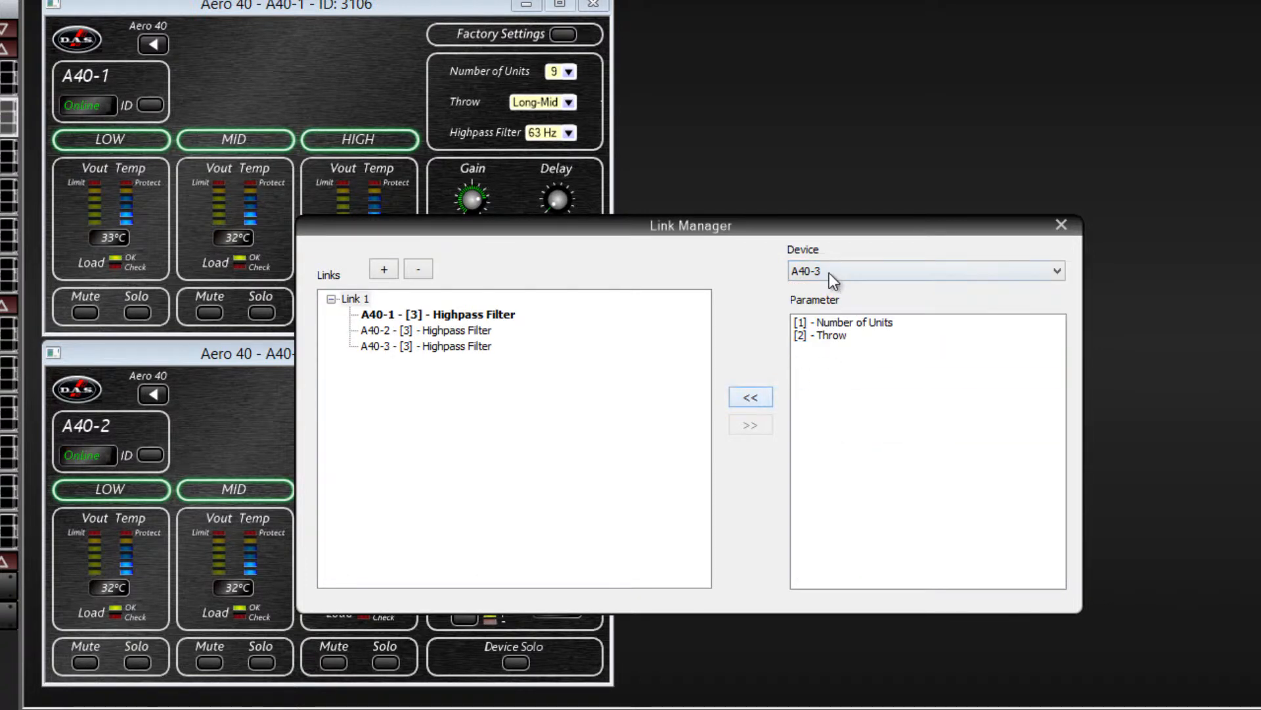
# Add the Highpass Filter parameters of A40-4, A40-5 and A40-6 to Link 1 and close the Link Manager
pyautogui.click(829, 272)
pyautogui.click(827, 442)
pyautogui.click(829, 348)
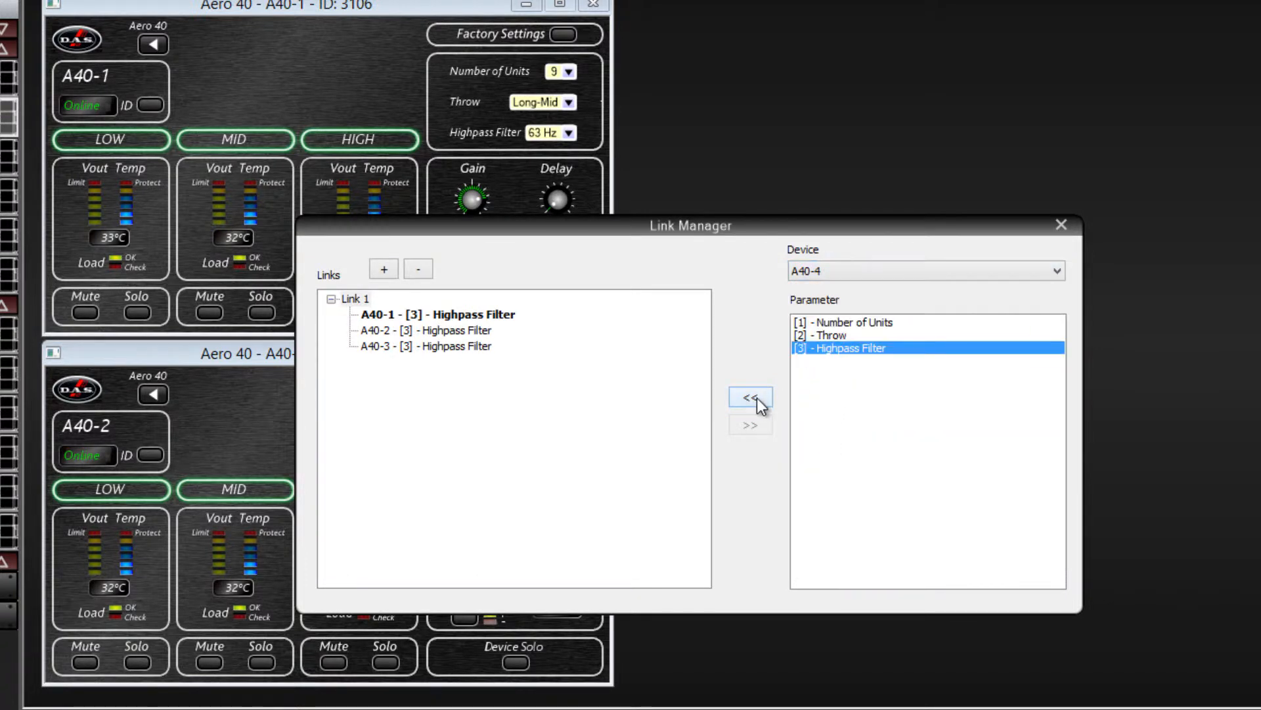
pyautogui.click(757, 397)
pyautogui.click(841, 275)
pyautogui.click(826, 455)
pyautogui.click(827, 348)
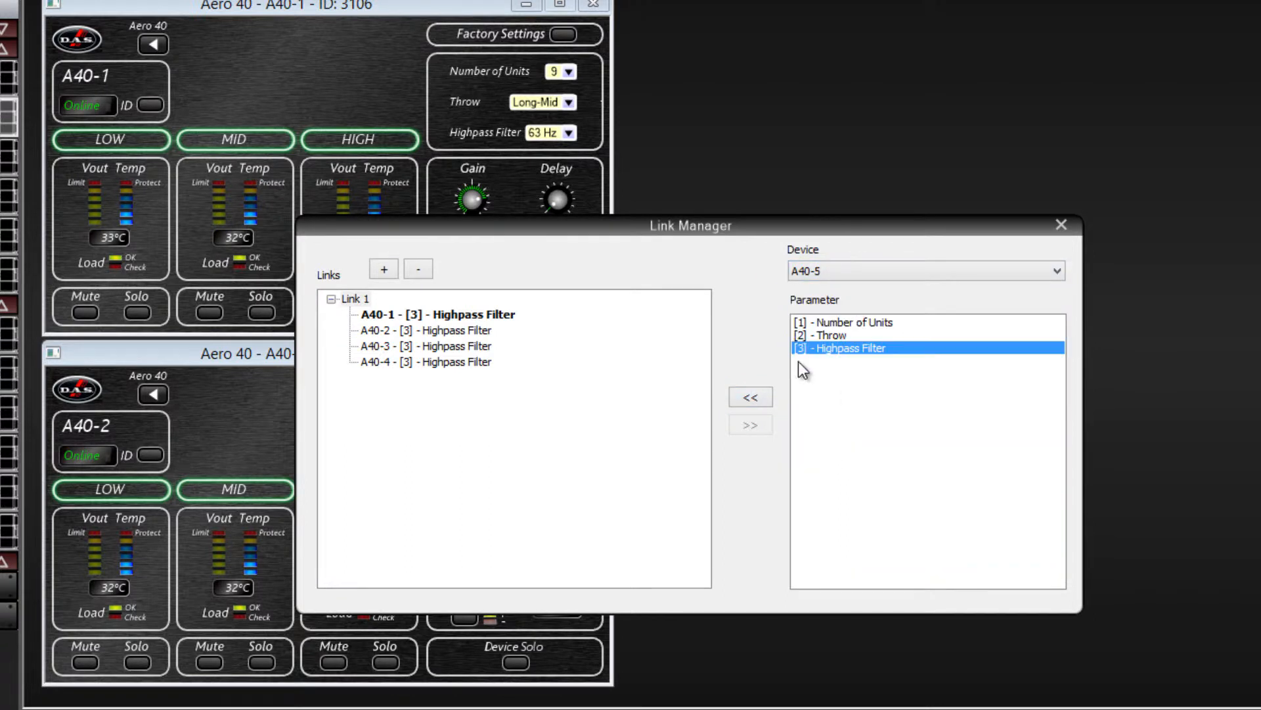
pyautogui.click(751, 397)
pyautogui.click(842, 272)
pyautogui.click(825, 468)
pyautogui.click(831, 349)
pyautogui.click(763, 398)
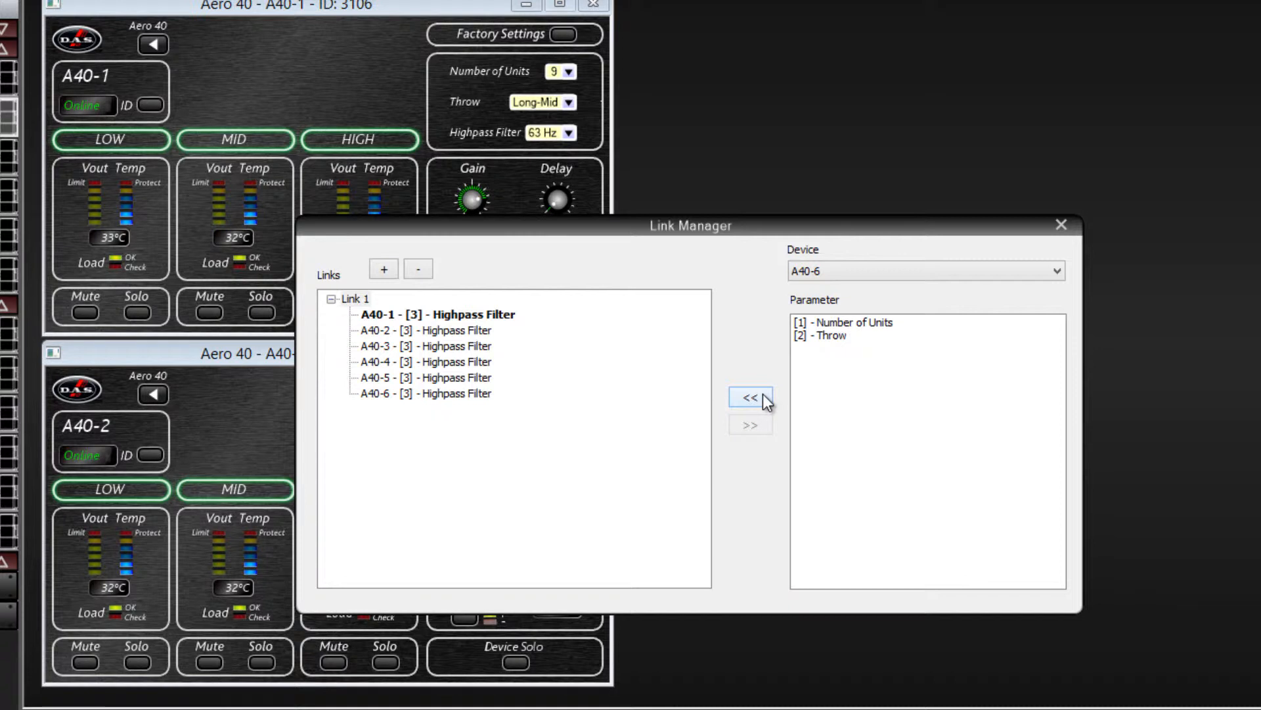
pyautogui.click(1060, 225)
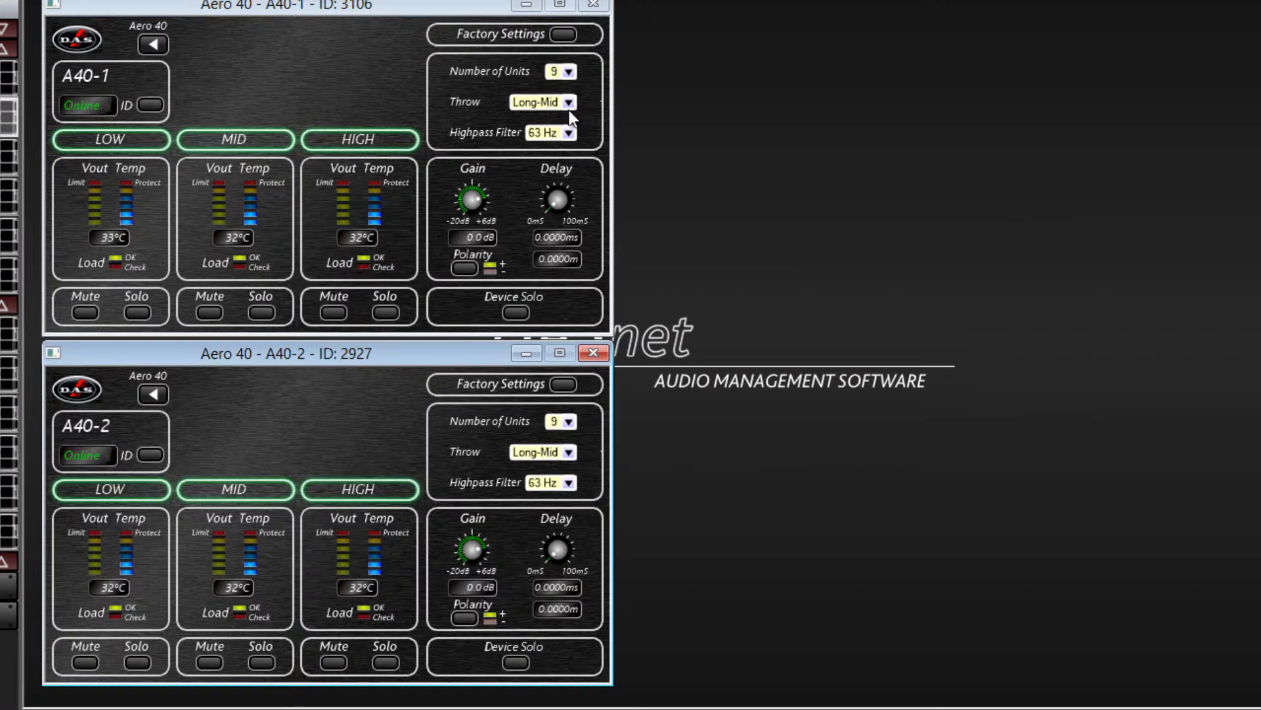
# Try the link by setting A40-1's Highpass Filter to 100Hz, followed by OFF
pyautogui.click(569, 132)
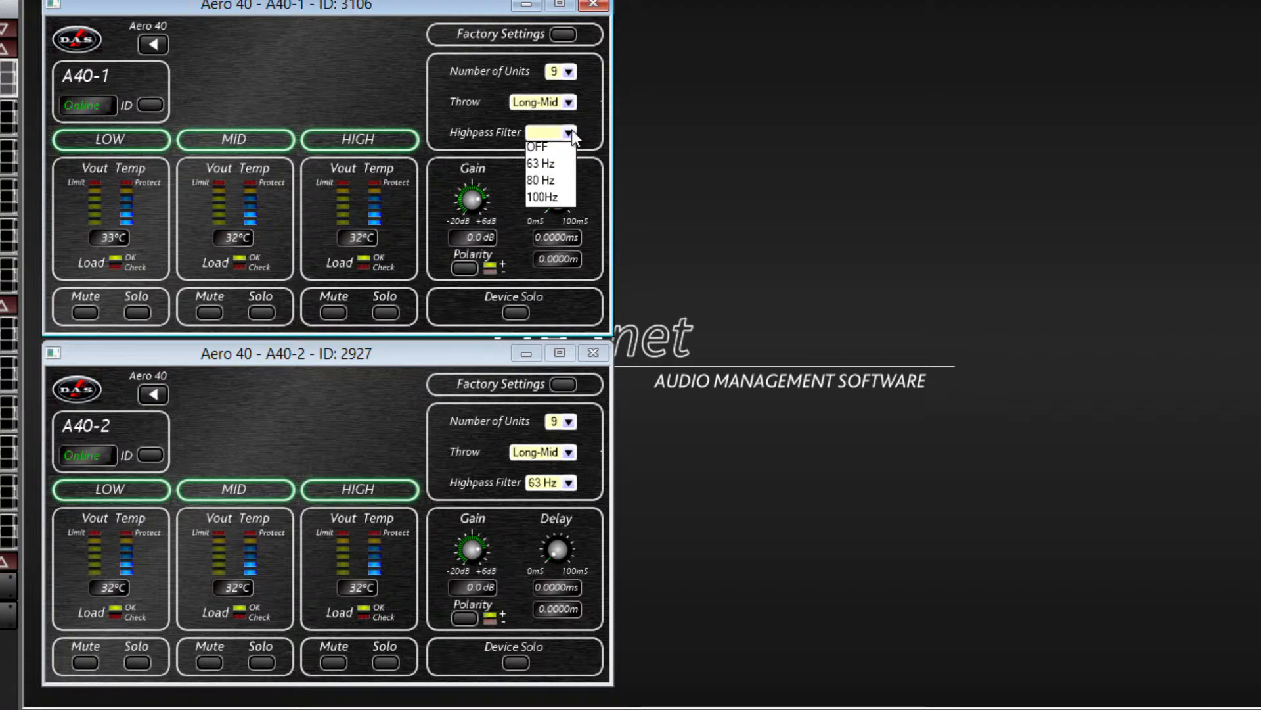
pyautogui.click(554, 196)
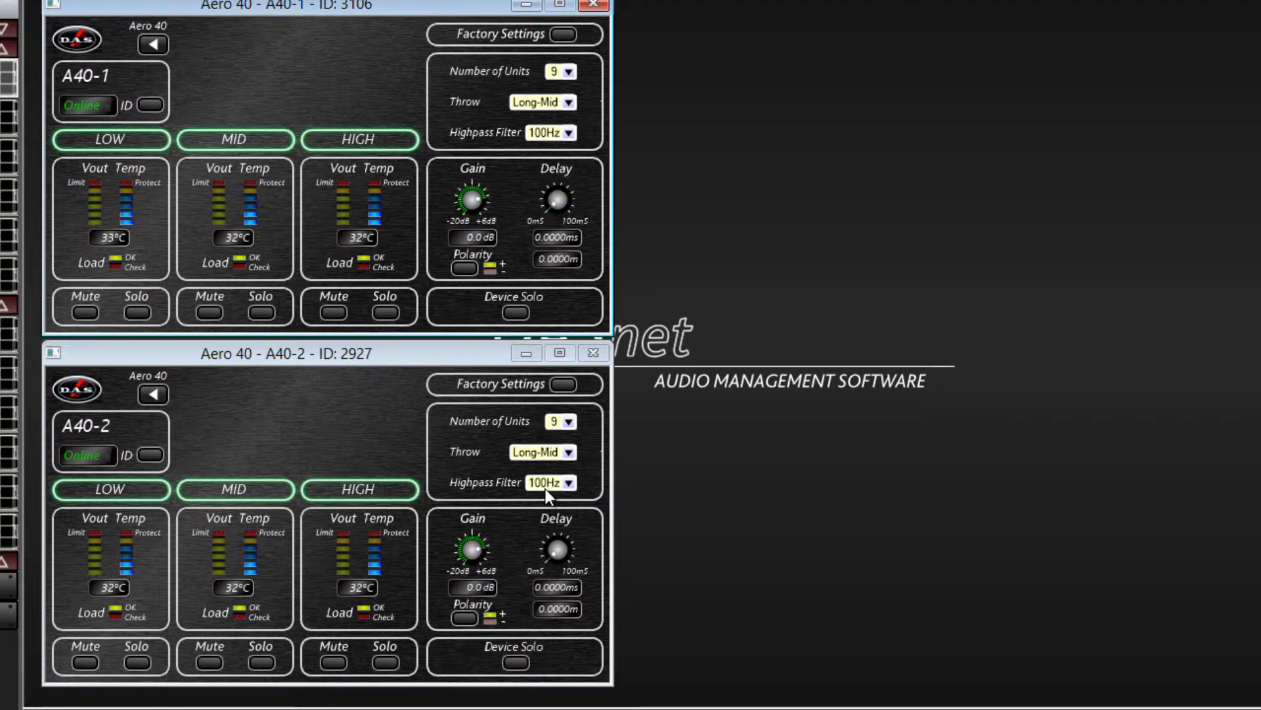
pyautogui.click(569, 133)
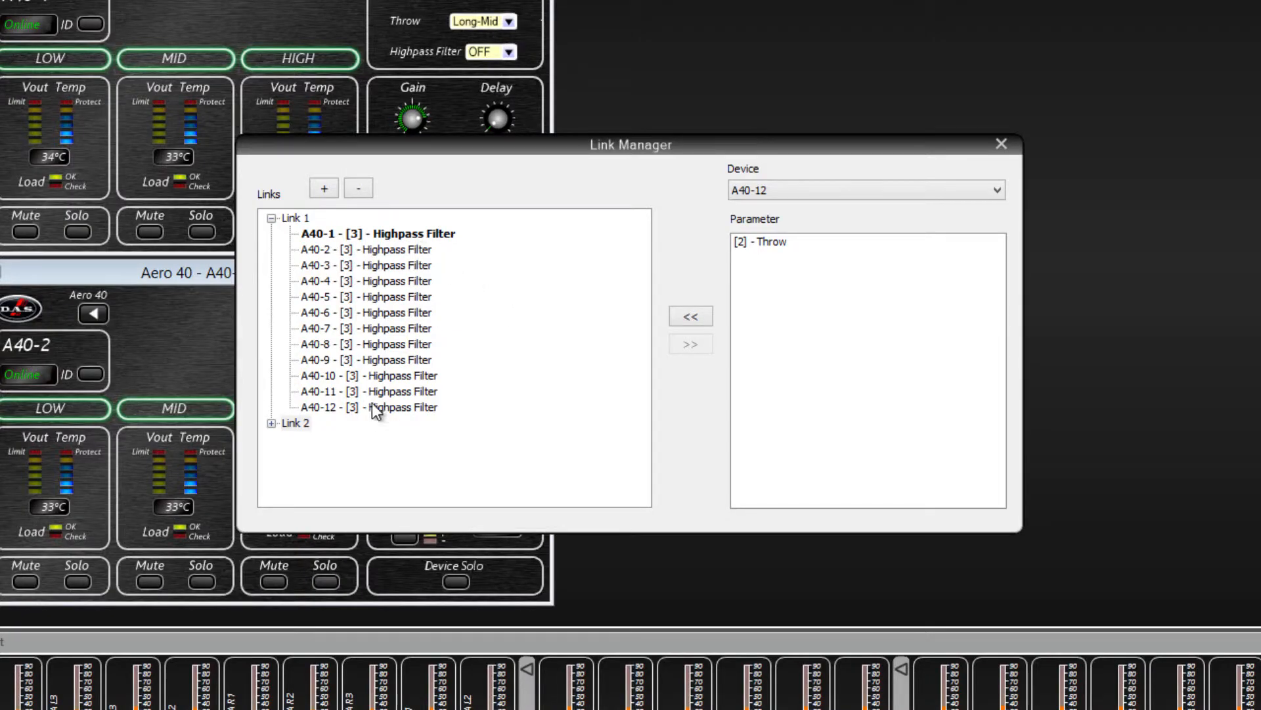
# Examine the parameters grouped under the existing links and close the Link Manager
pyautogui.click(270, 218)
pyautogui.click(271, 235)
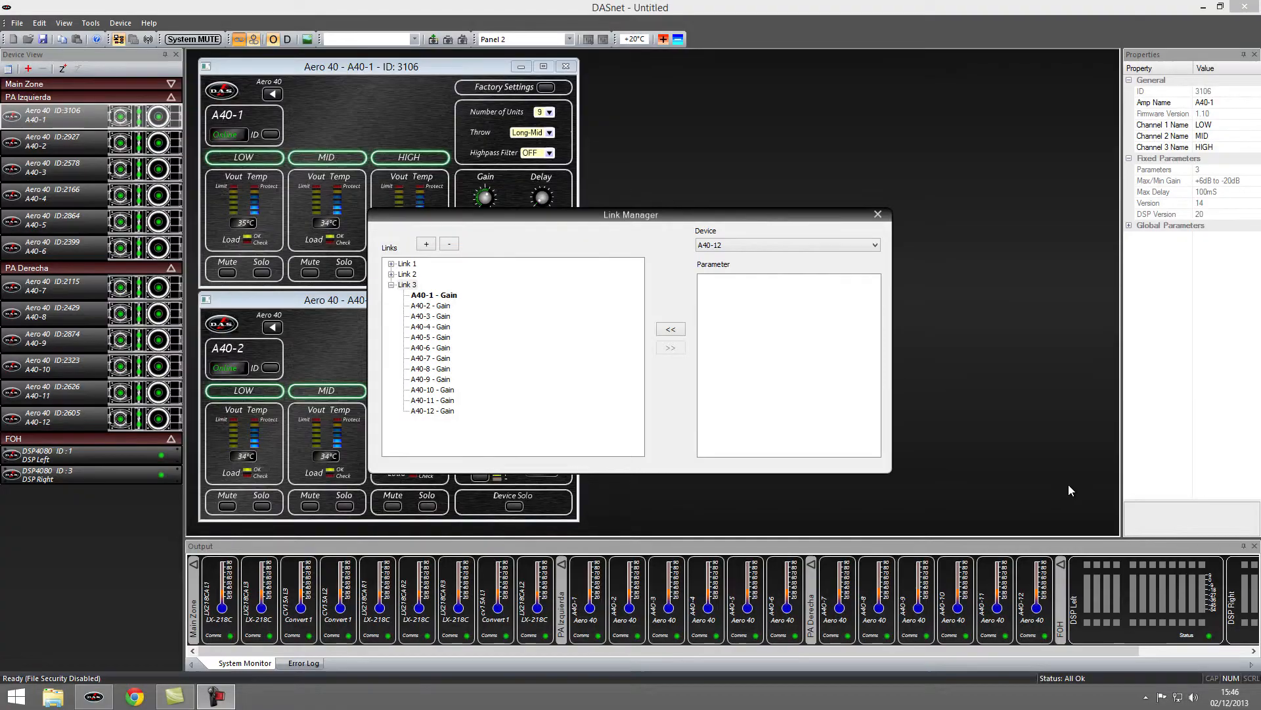
pyautogui.click(877, 214)
# Switch to design mode, create a new custom control panel and place it in the empty workspace beside the device windows
pyautogui.click(290, 39)
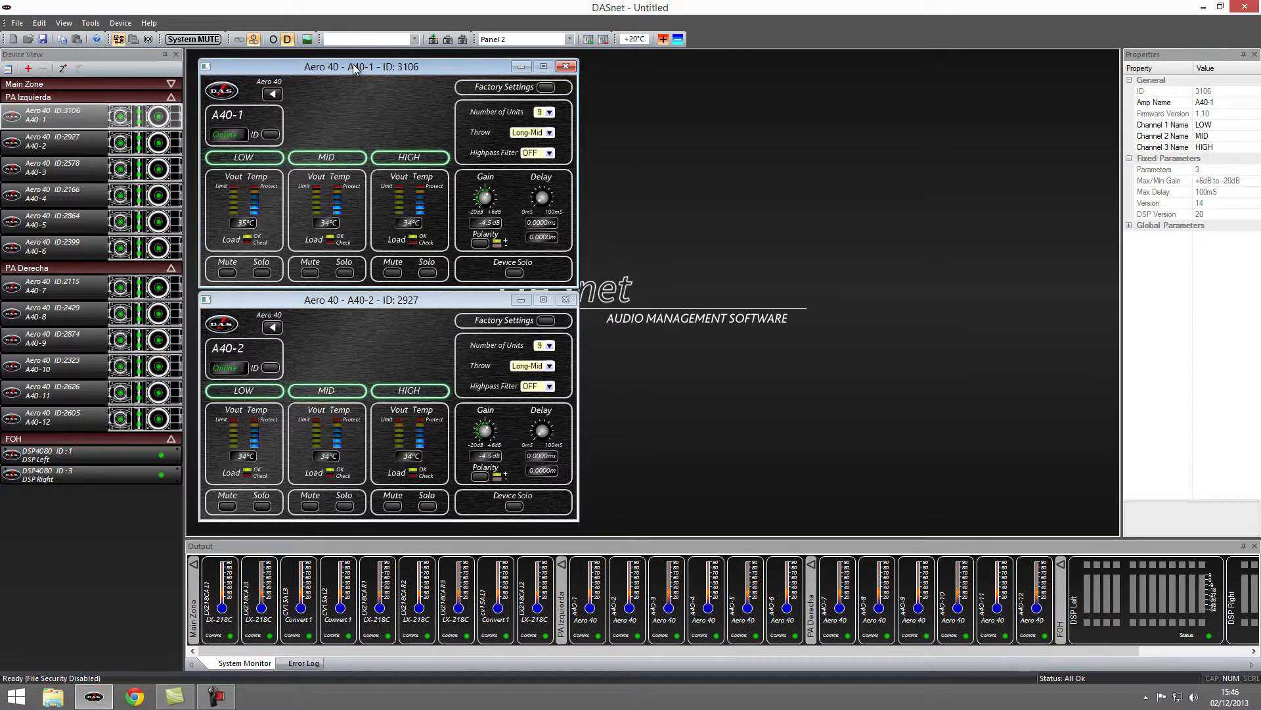
pyautogui.click(588, 40)
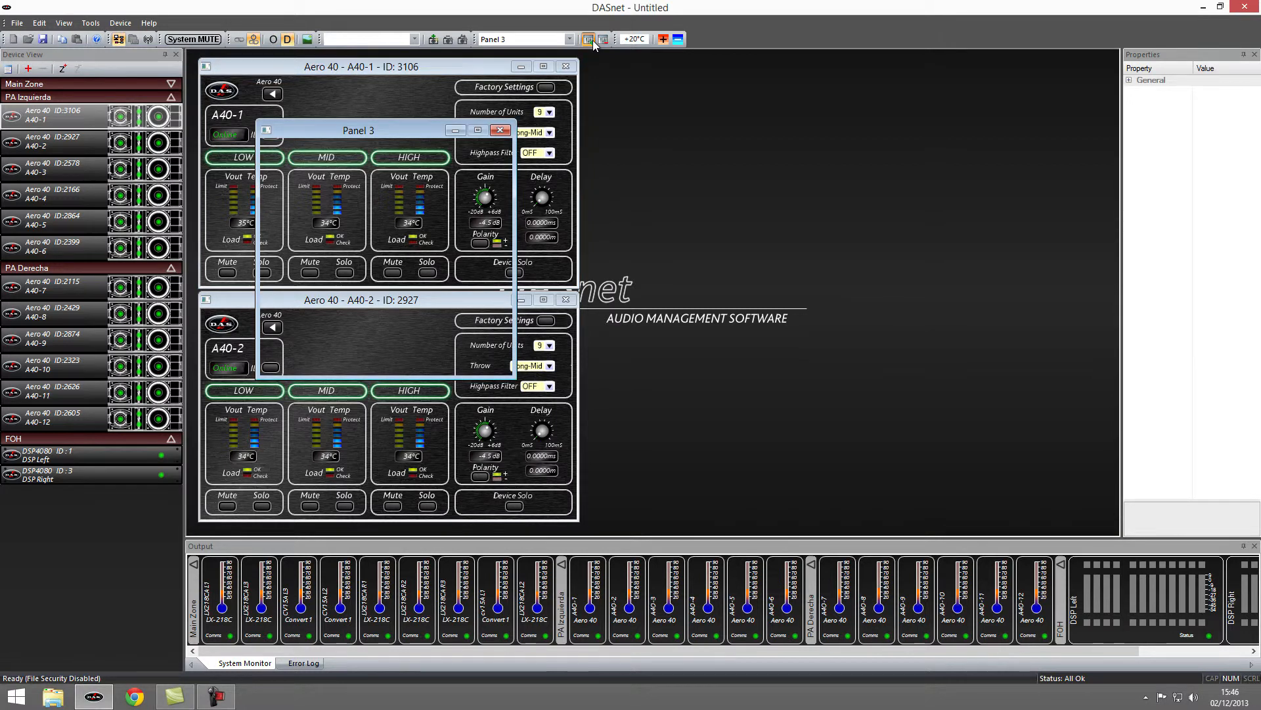
pyautogui.moveTo(426, 132); pyautogui.dragTo(920, 129)
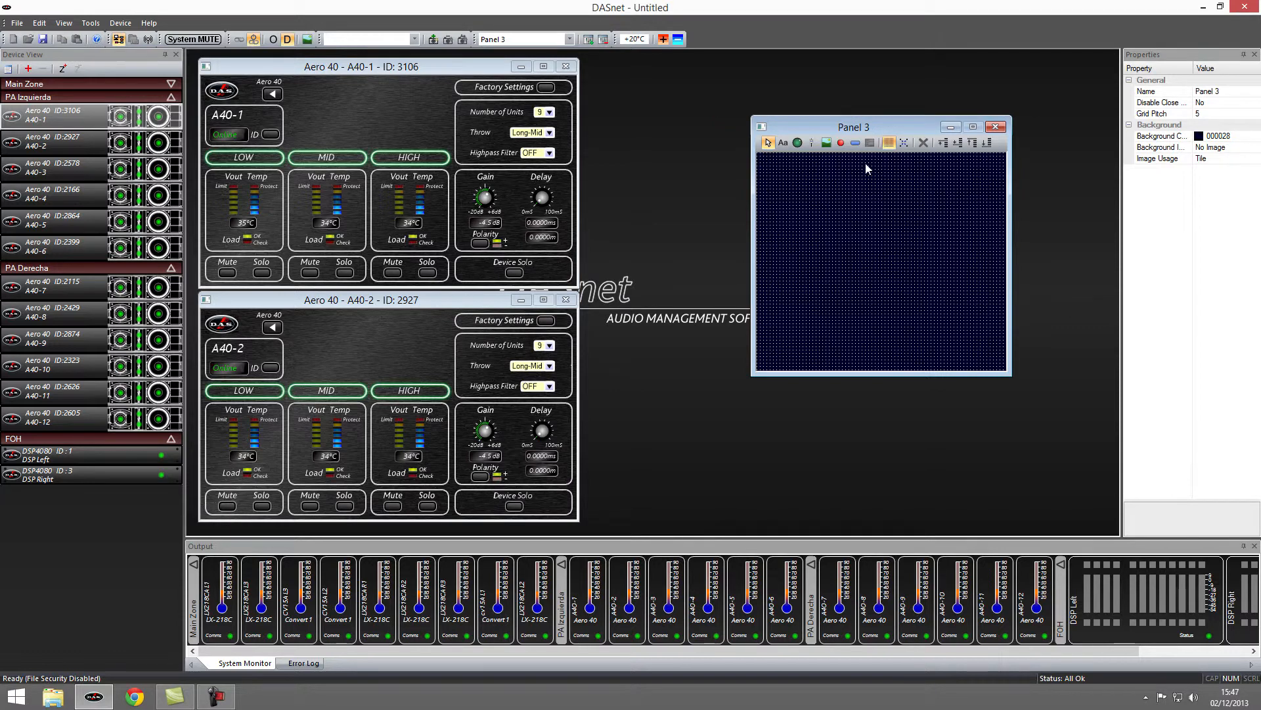
# Add a vertical fader to Panel 3 and assign A40-1's Gain parameter to it
pyautogui.click(812, 148)
pyautogui.click(816, 208)
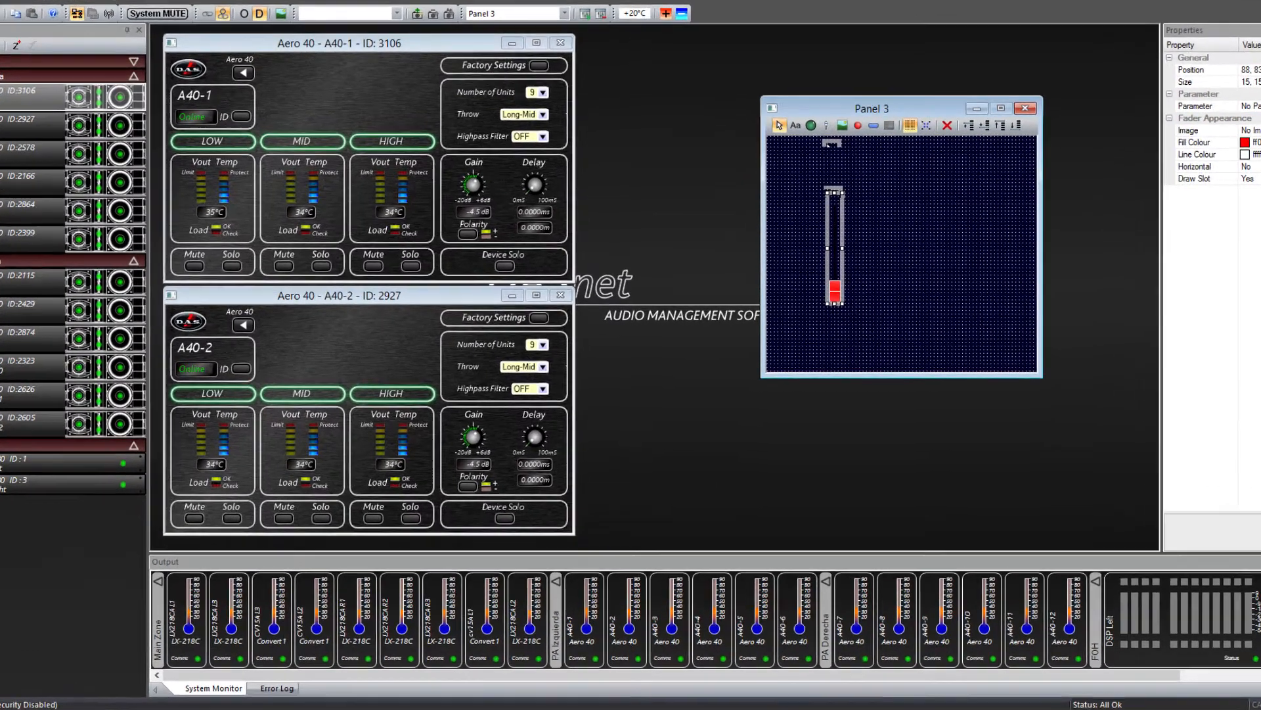
pyautogui.click(1254, 106)
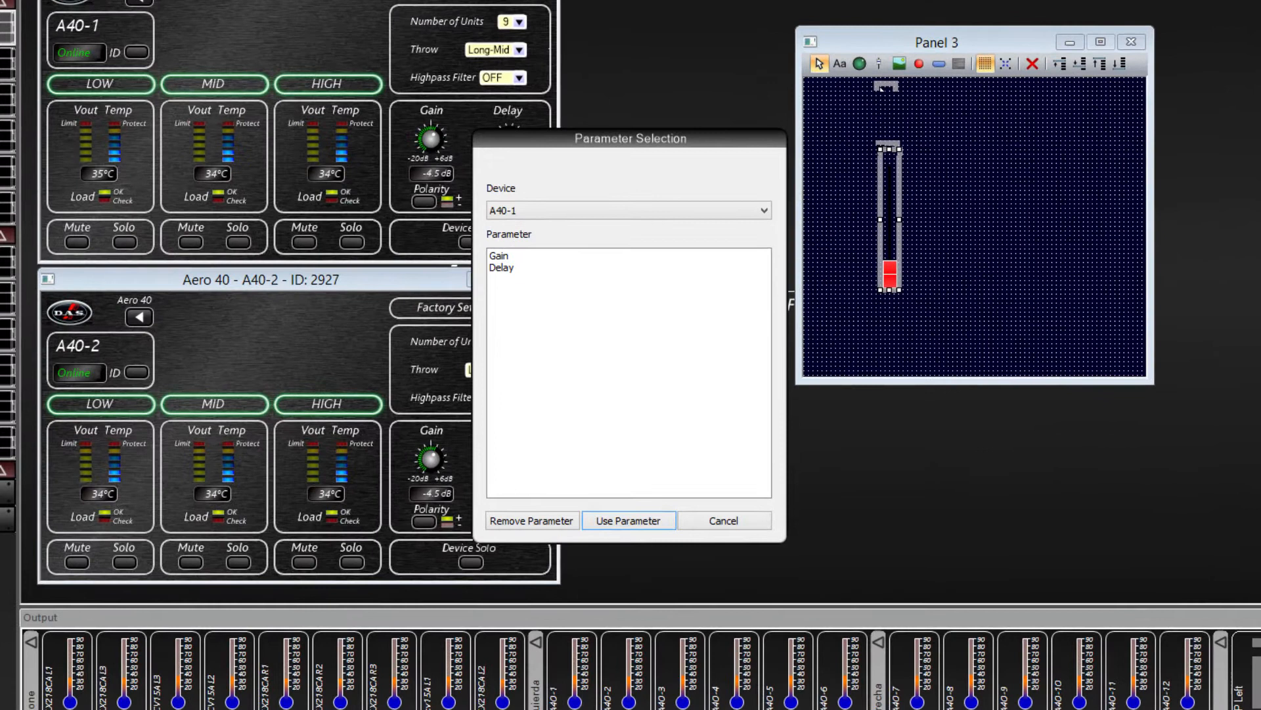
pyautogui.click(486, 246)
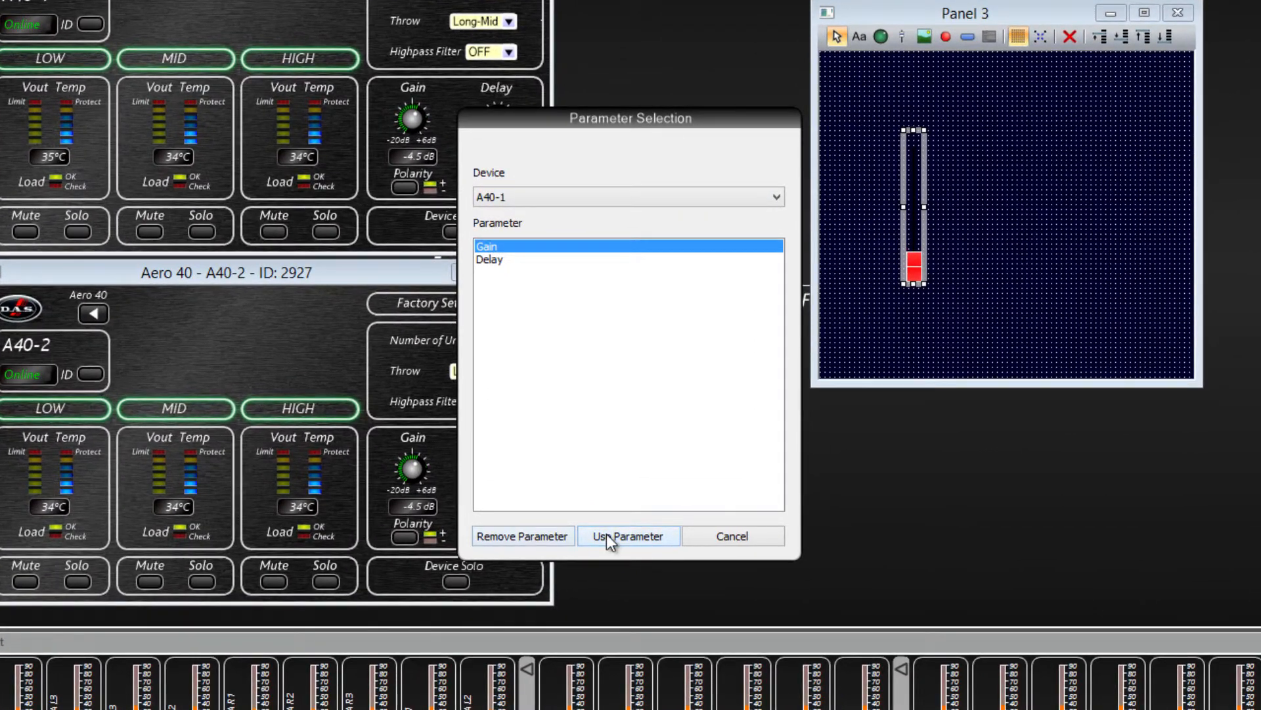
pyautogui.click(605, 534)
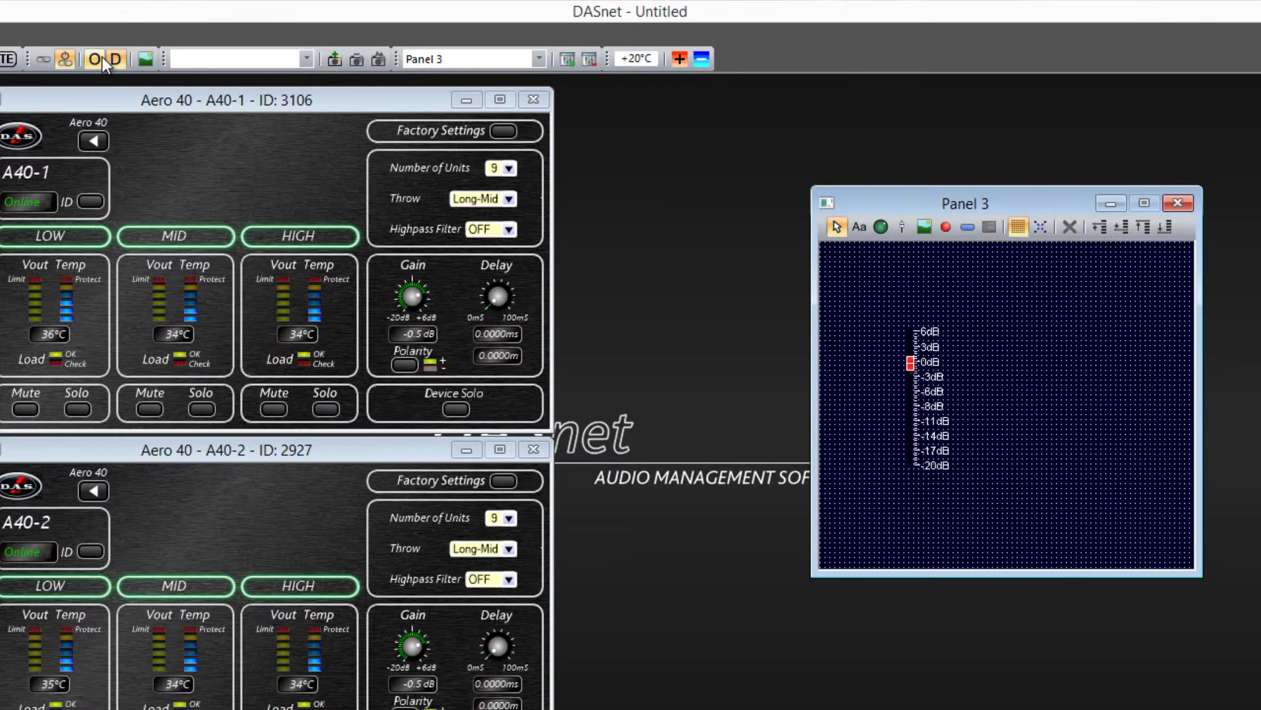
# Leave design mode, place Panel 3 right beside the A40-1 window and try its gain fader
pyautogui.click(96, 58)
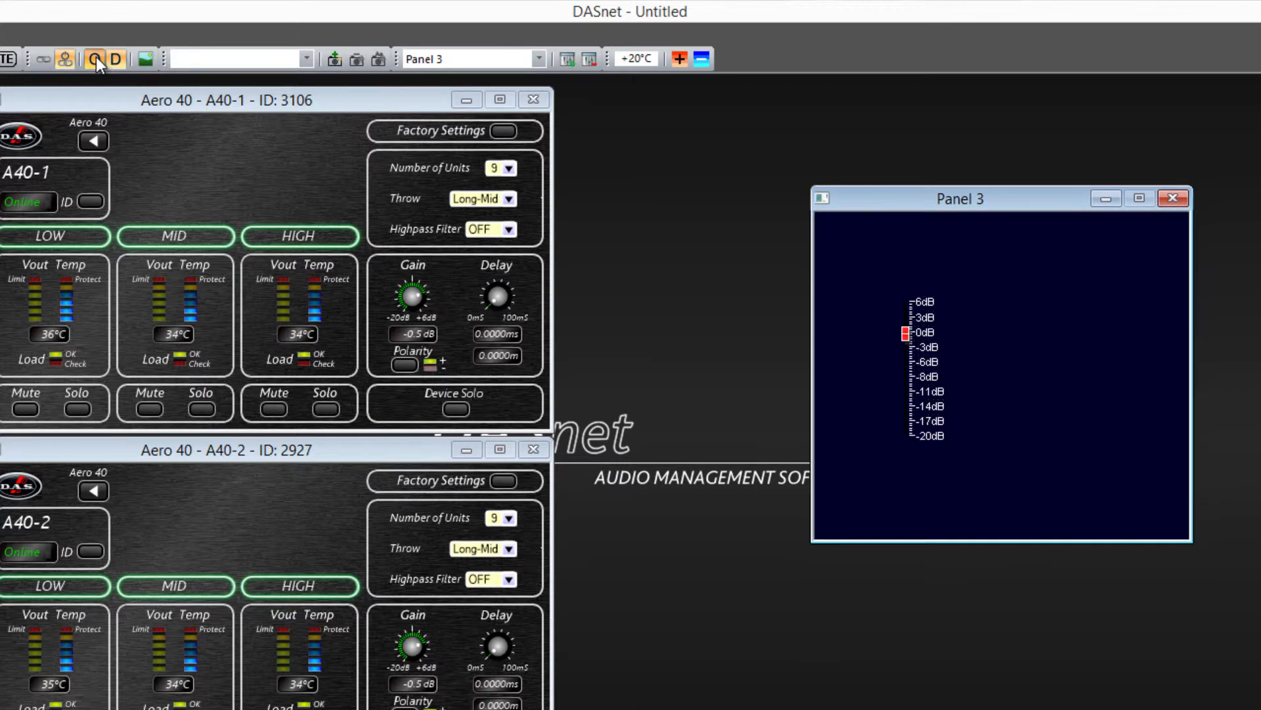
pyautogui.moveTo(908, 199); pyautogui.dragTo(659, 108)
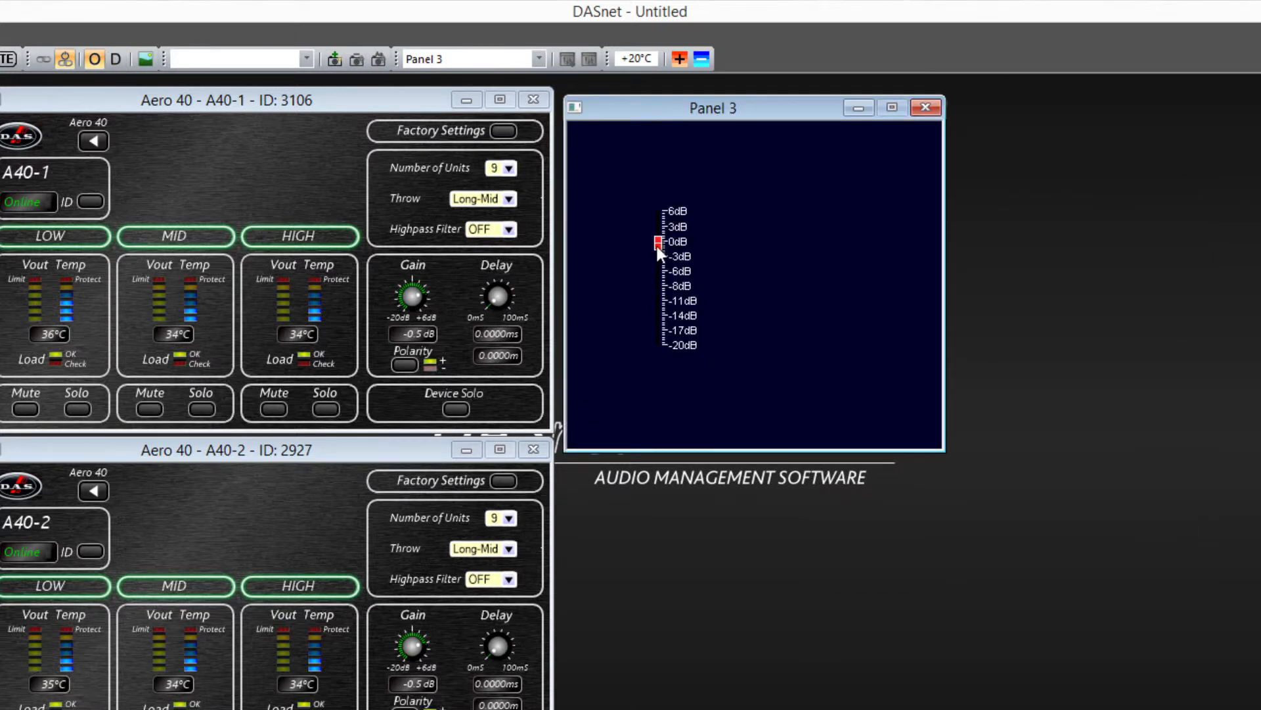
pyautogui.moveTo(657, 246)
pyautogui.mouseDown()
pyautogui.moveTo(664, 318)
pyautogui.moveTo(660, 246)
pyautogui.mouseUp()
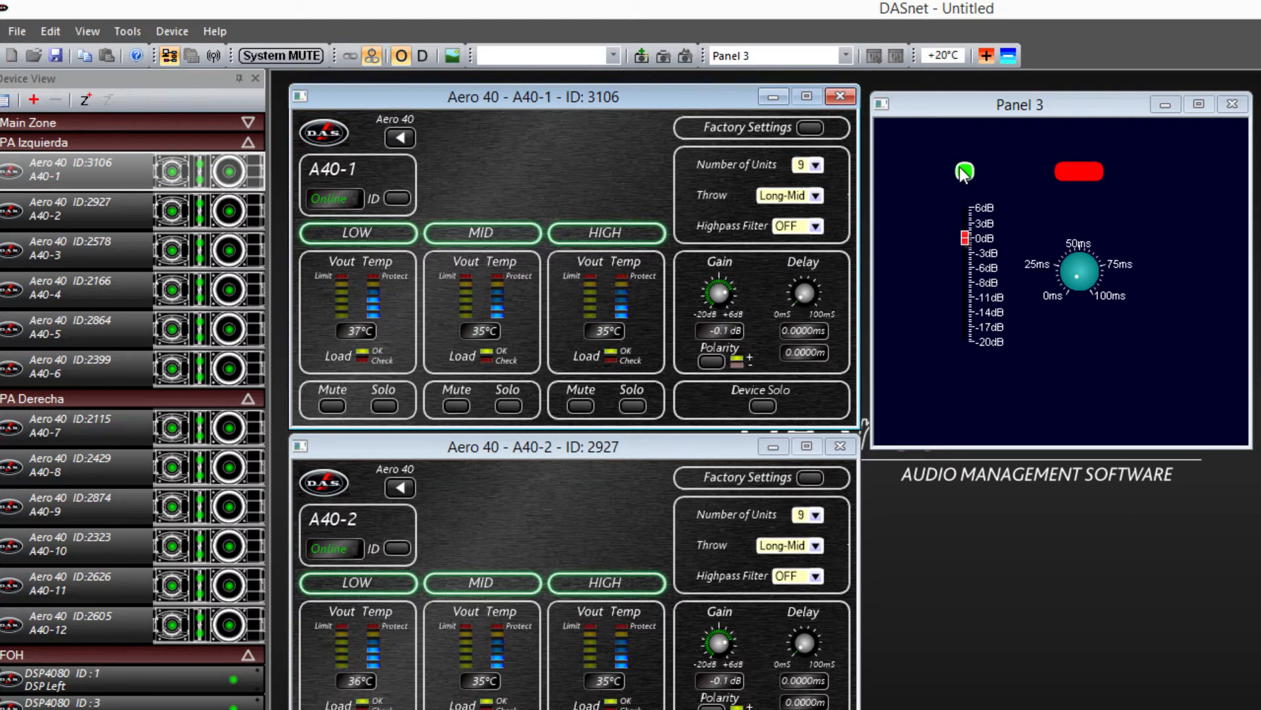
# Test the controls by adjusting Panel 3's gain fader and delay knob and toggling the mute of A40-1's HIGH section
pyautogui.moveTo(962, 239)
pyautogui.mouseDown()
pyautogui.moveTo(963, 280)
pyautogui.moveTo(964, 239)
pyautogui.mouseUp()
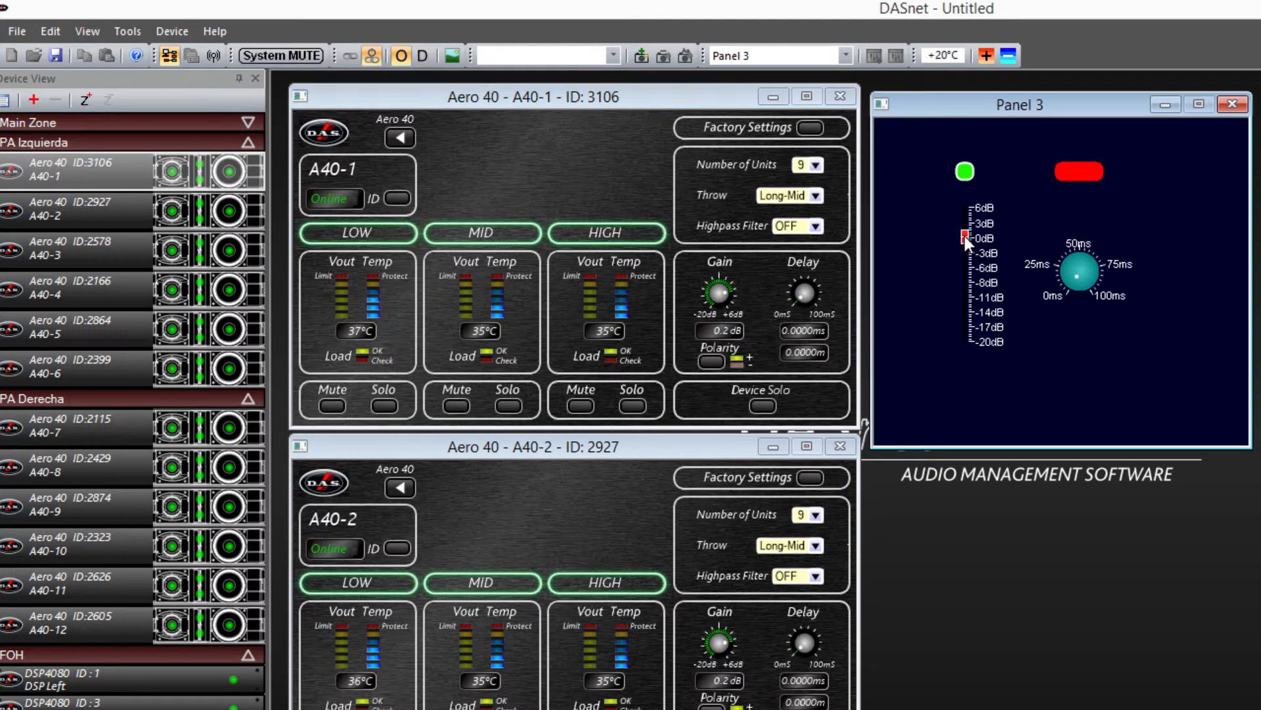
pyautogui.click(580, 406)
pyautogui.moveTo(1077, 275); pyautogui.dragTo(1076, 270)
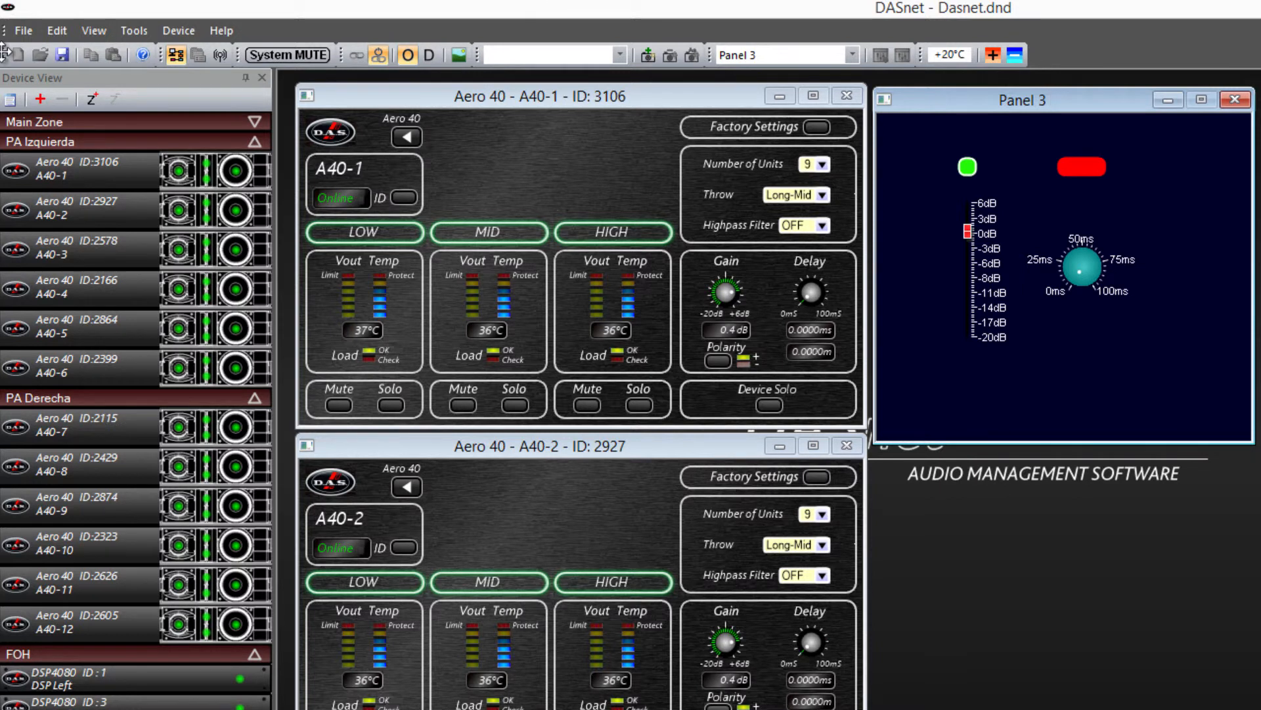
# Open the file's user level properties and add a new user besides Admin
pyautogui.click(22, 30)
pyautogui.click(51, 97)
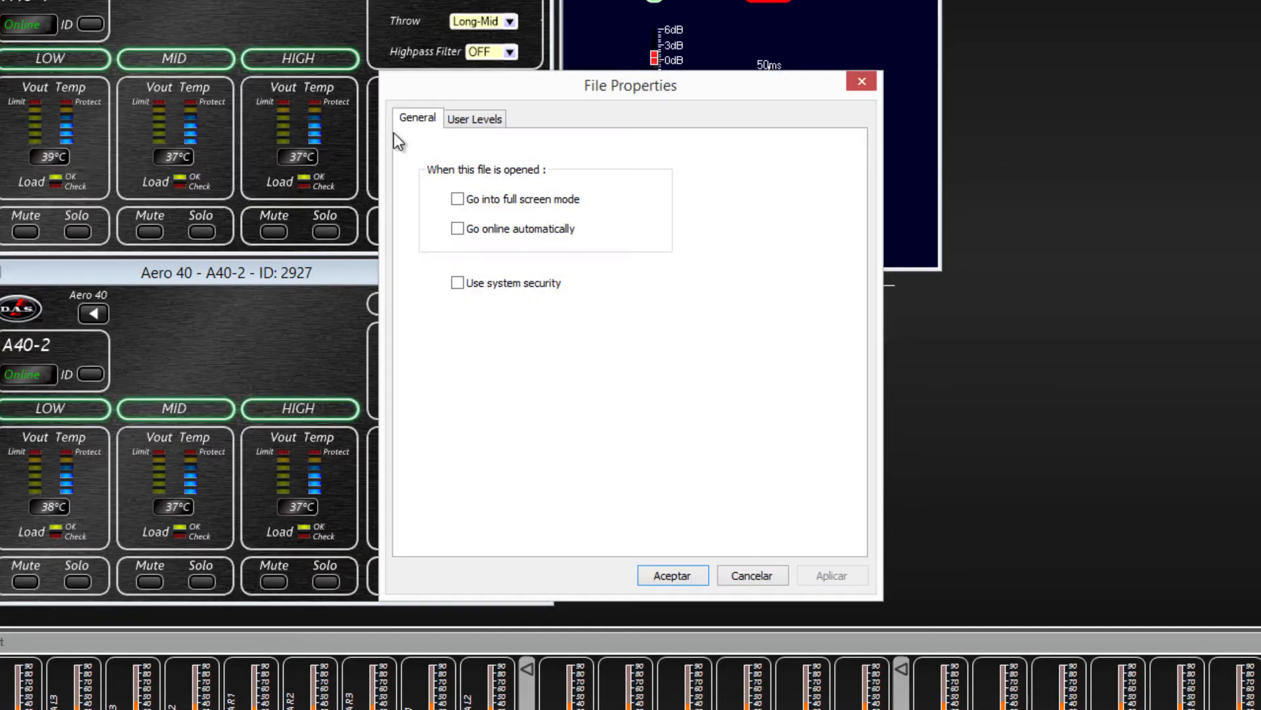
pyautogui.click(474, 119)
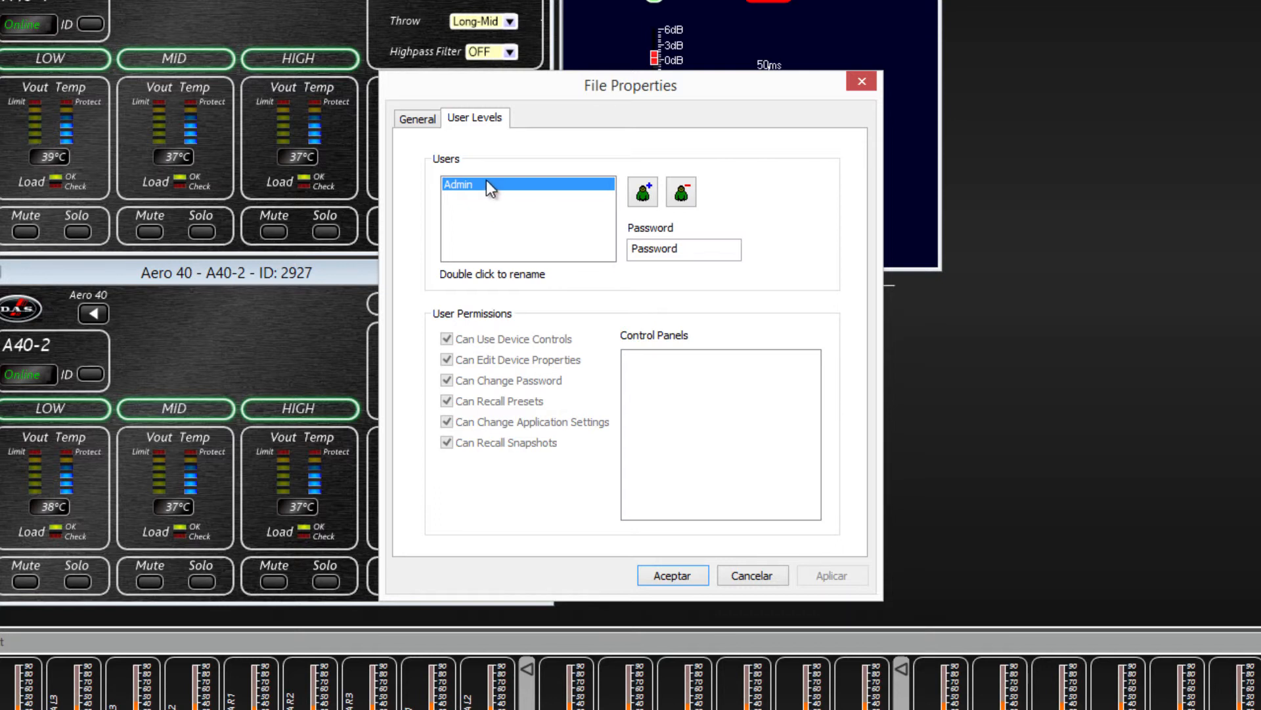
pyautogui.click(643, 194)
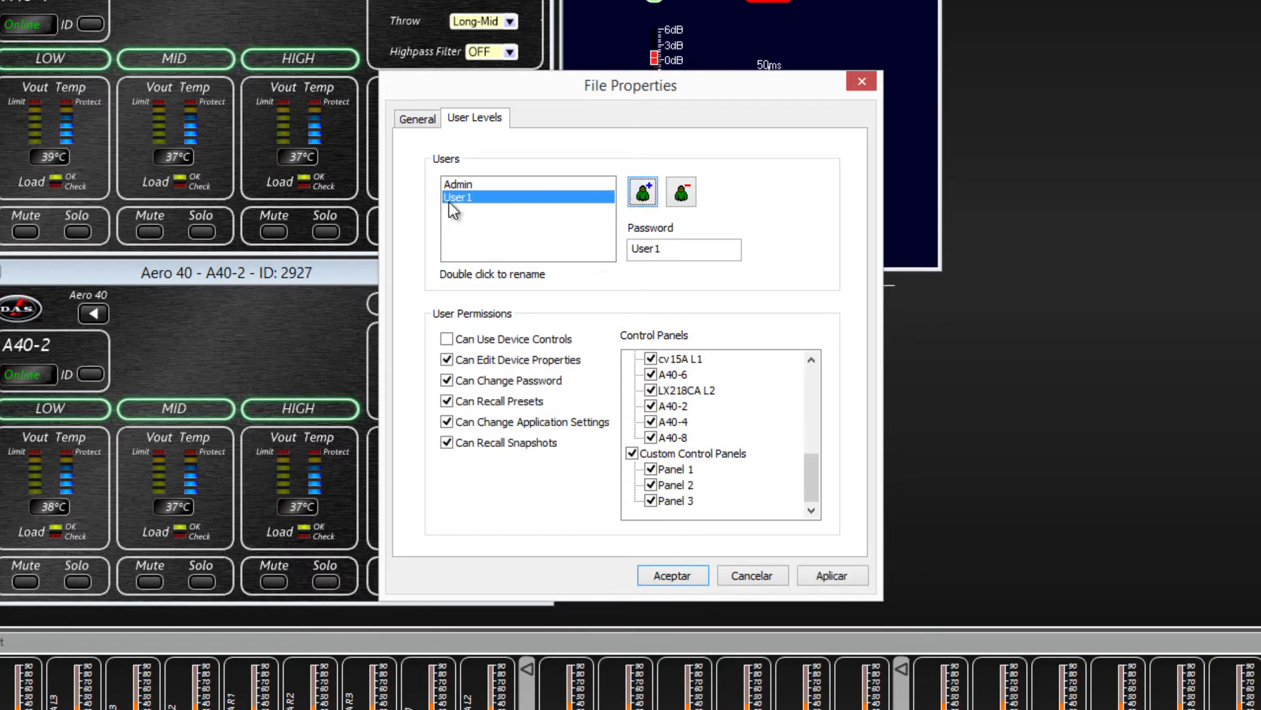
# Restrict the new user's permissions to Can Use Device Controls only, removing device property, password, preset, application setting and snapshot rights
pyautogui.click(447, 359)
pyautogui.click(447, 401)
pyautogui.click(447, 422)
pyautogui.click(446, 443)
pyautogui.moveTo(811, 462); pyautogui.dragTo(784, 506)
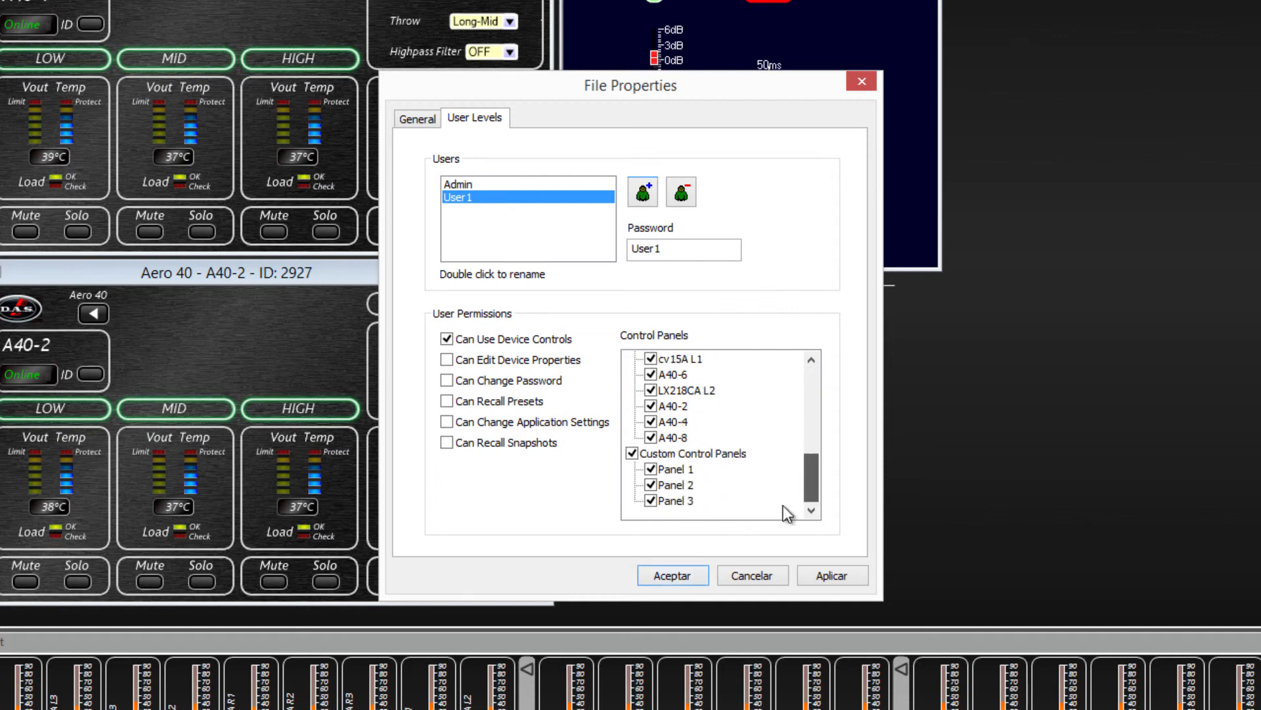